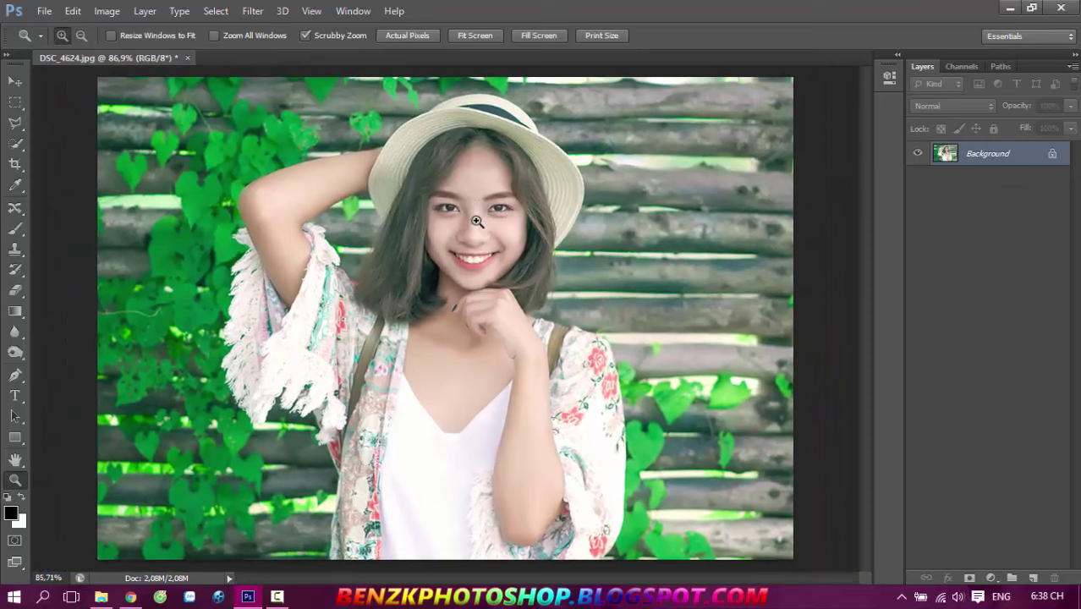
right_click(454, 193)
left_click(483, 222)
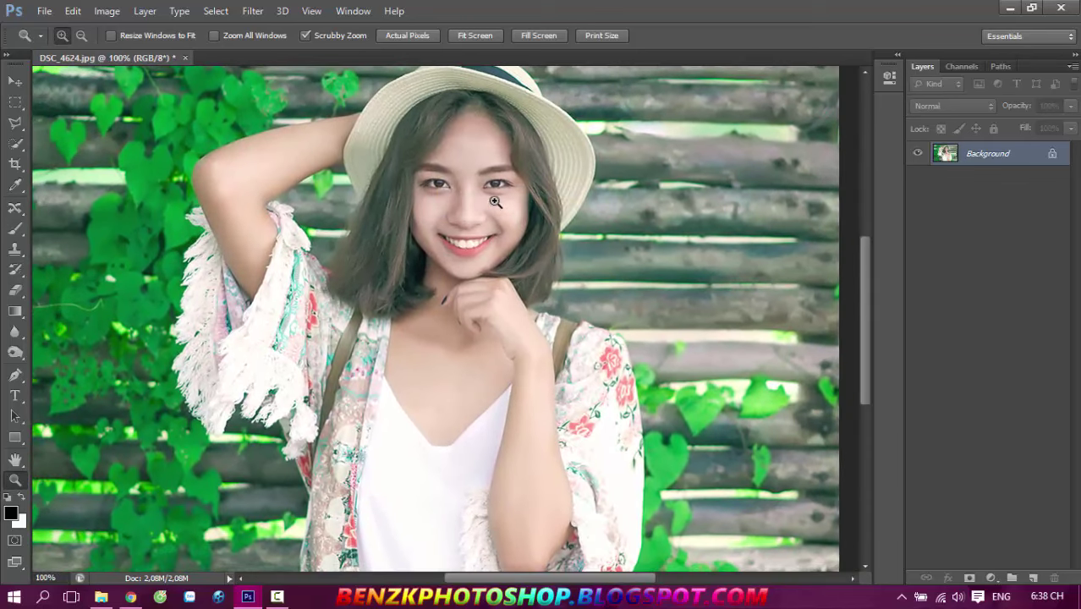
left_click_drag(494, 201, 497, 203)
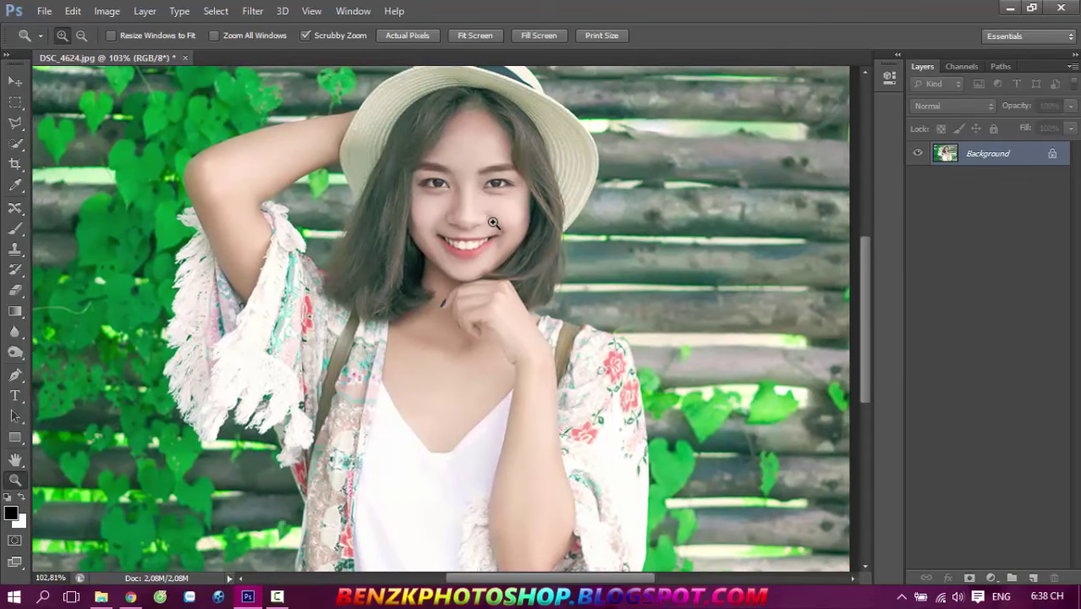
right_click(496, 227)
left_click(525, 253)
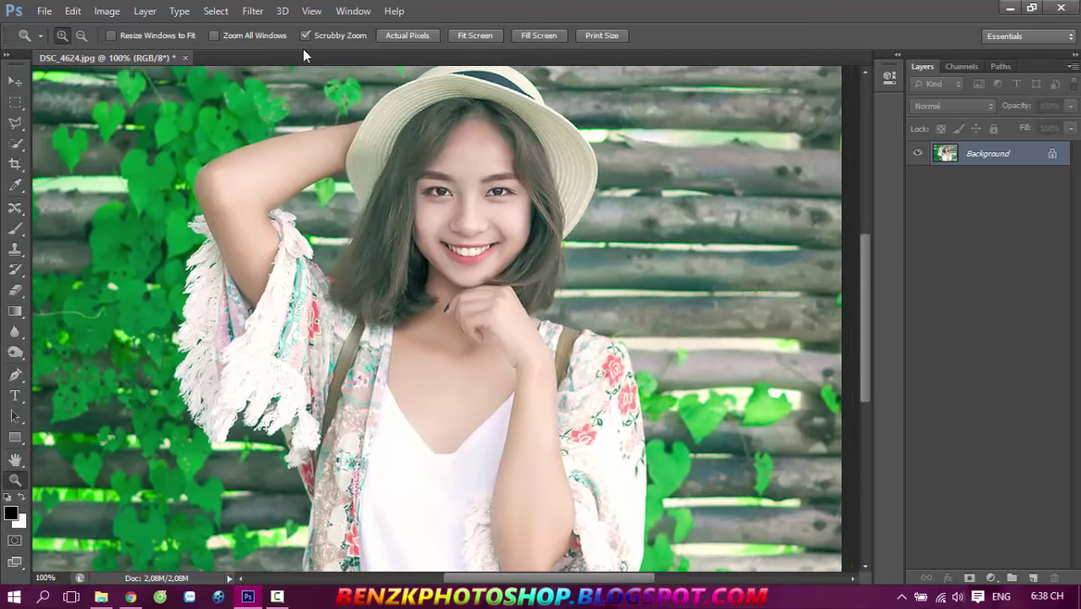
- Duplicate the Background layer within the same document as "Background copy"
right_click(977, 157)
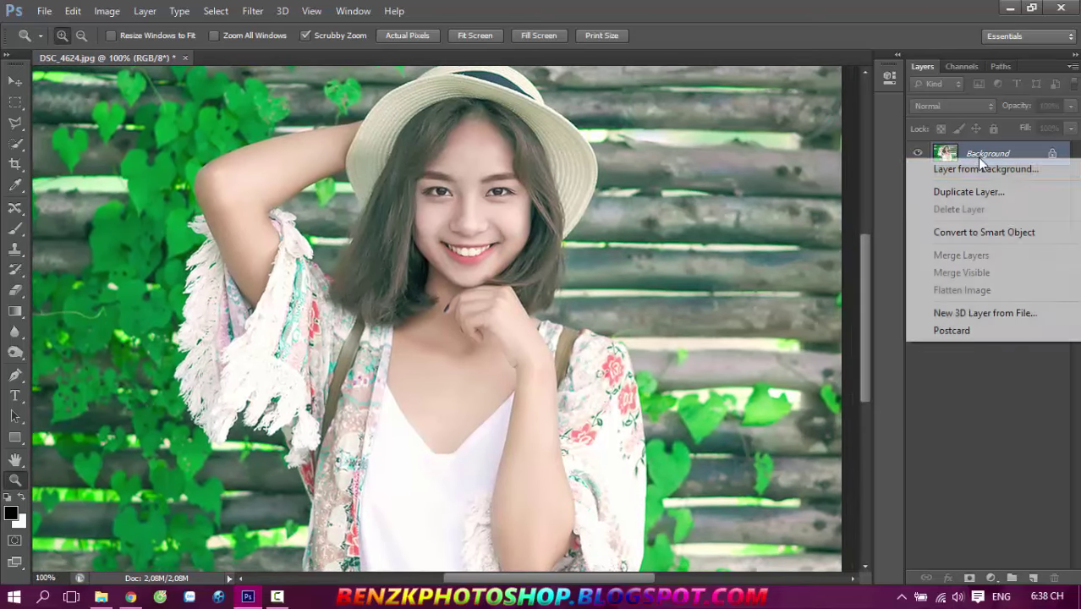
left_click(997, 193)
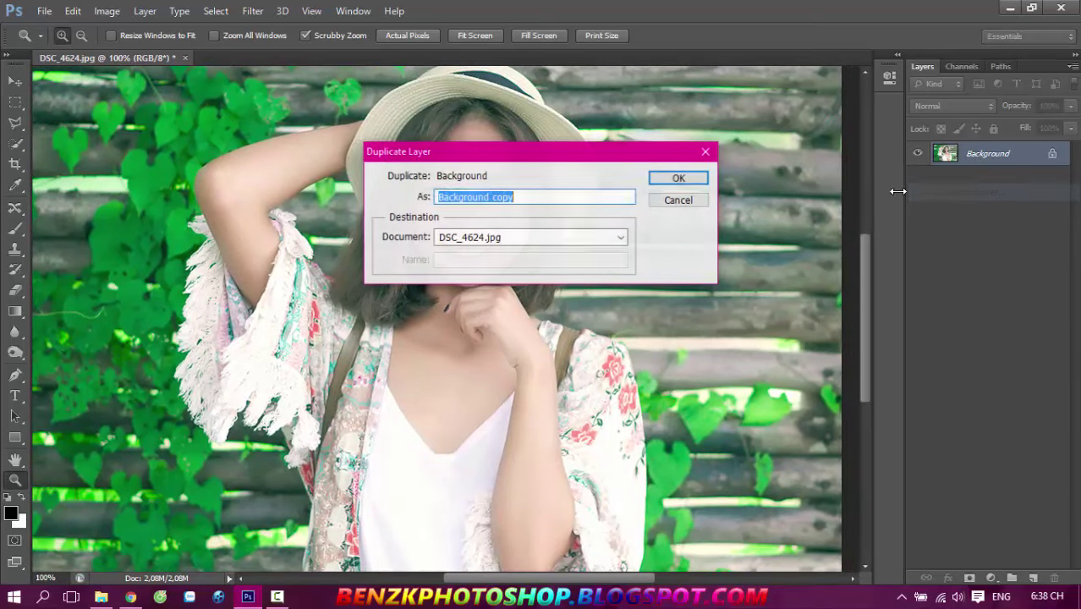
left_click(680, 179)
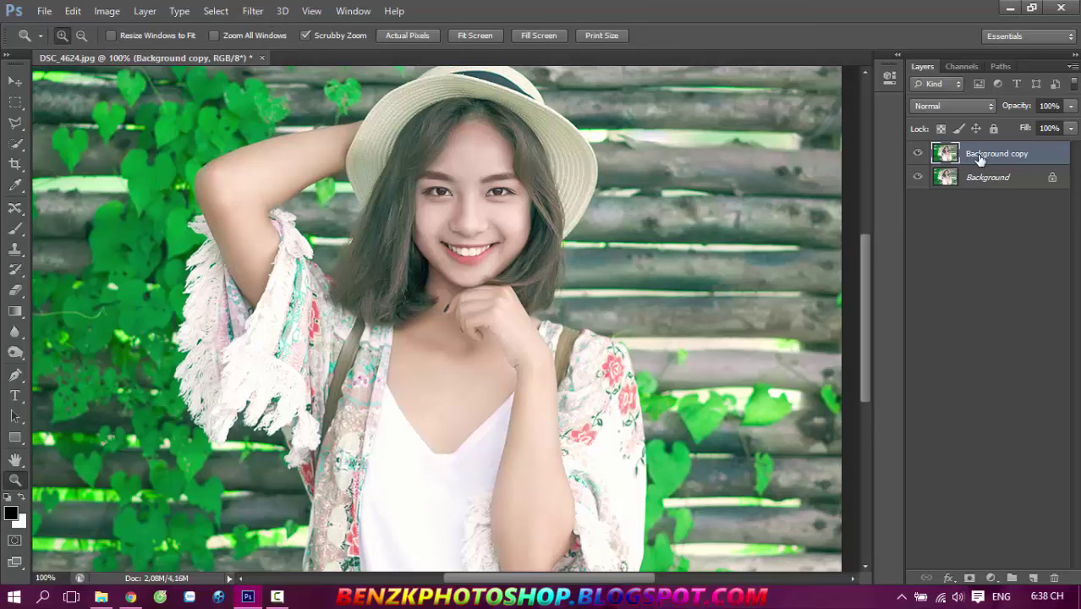
- Apply a Surface Blur to the Background copy layer with a radius of 20 pixels and a threshold of 15 levels
left_click(254, 11)
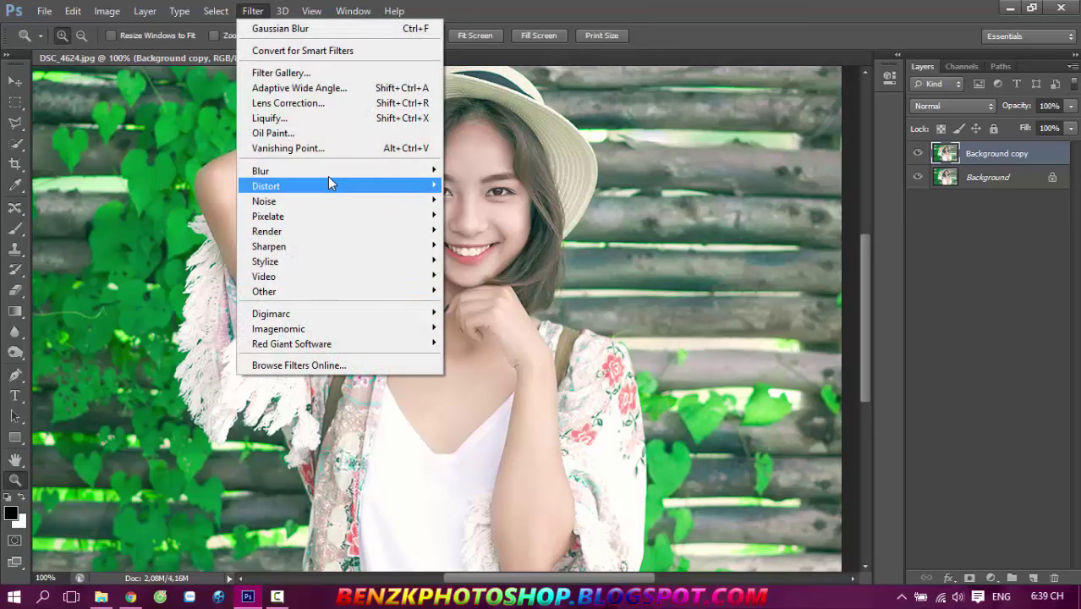
mouse_move(339, 172)
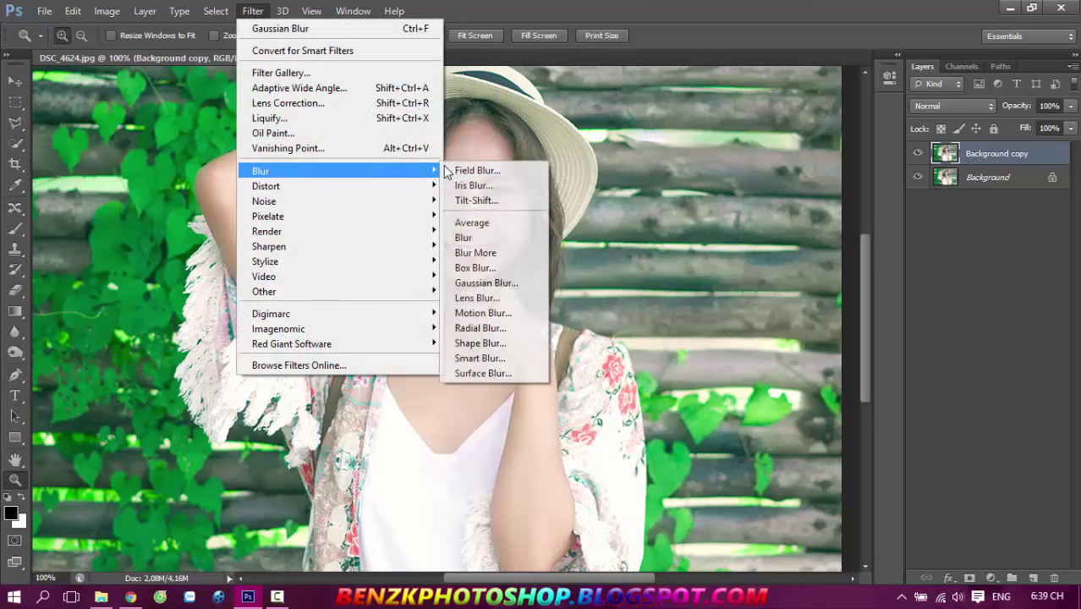
left_click(533, 375)
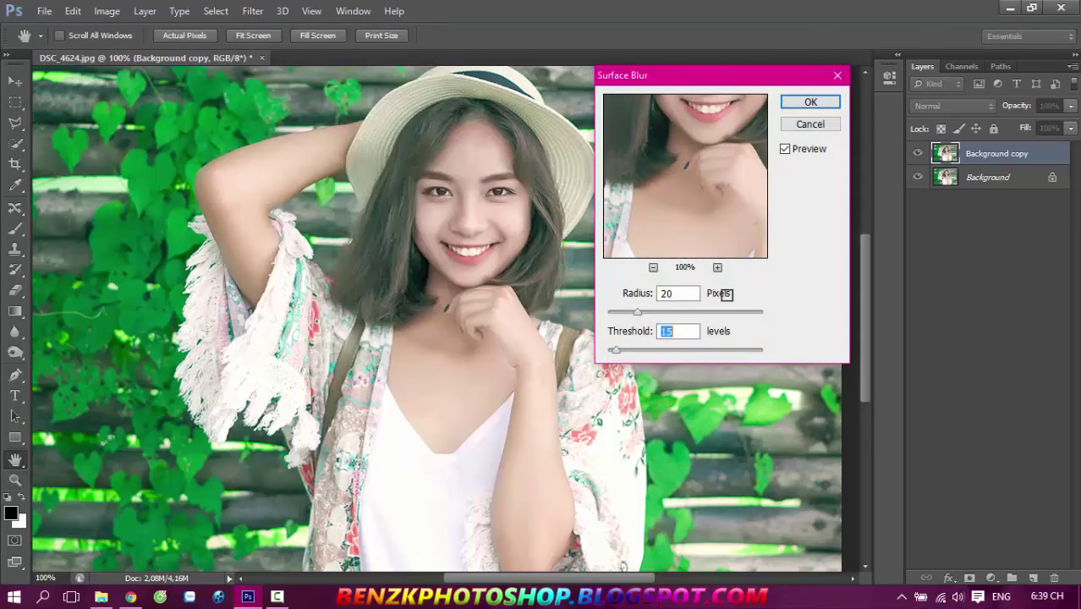
left_click_drag(710, 154, 702, 203)
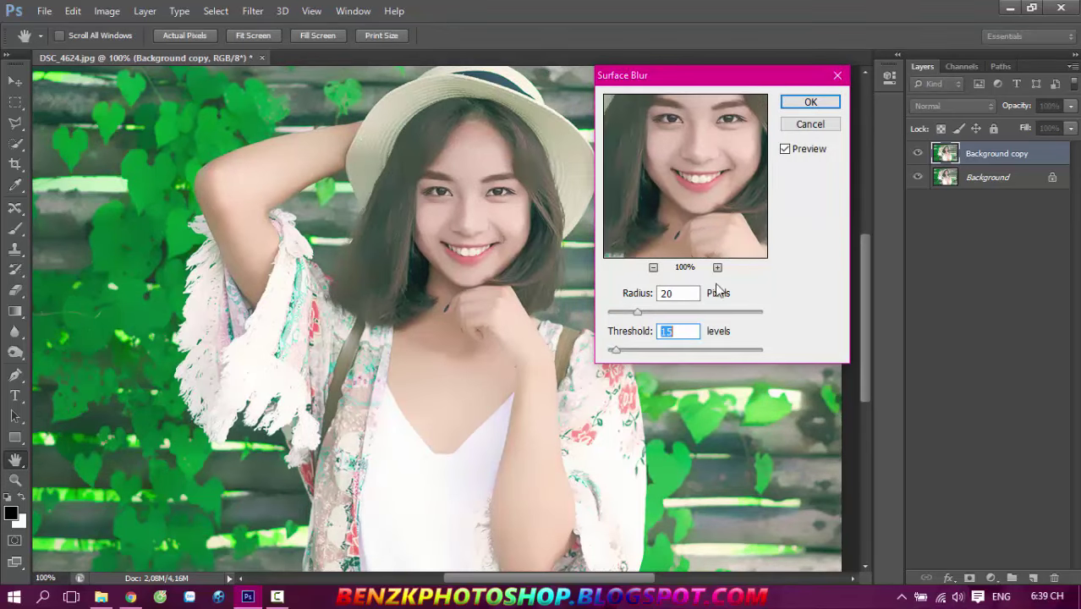
double_click(682, 293)
double_click(677, 331)
left_click(810, 103)
key("z")
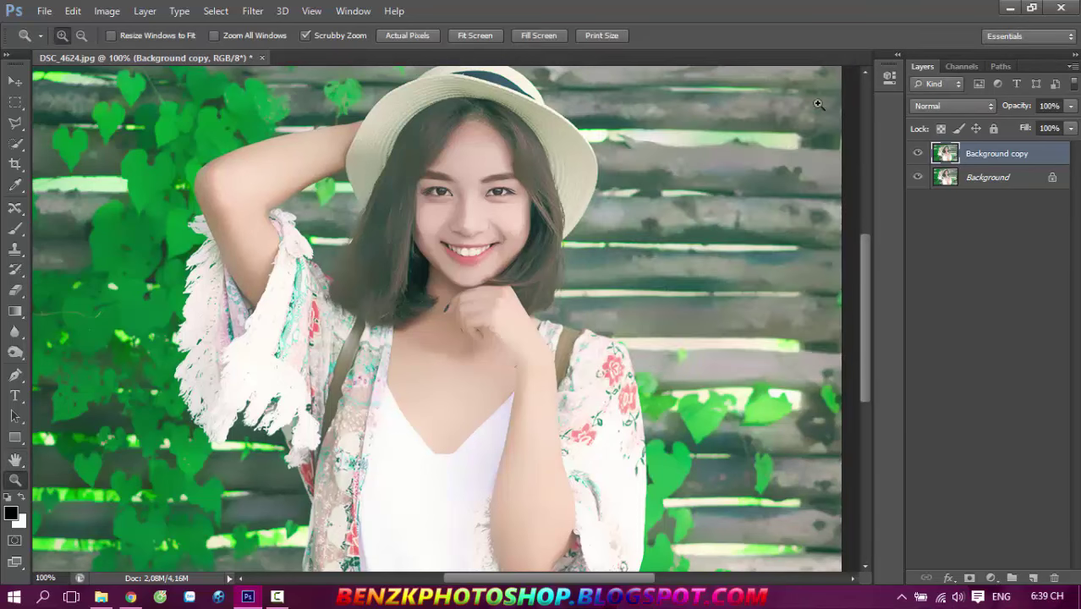
- Duplicate the blurred Background copy layer as "Background copy 2"
right_click(997, 158)
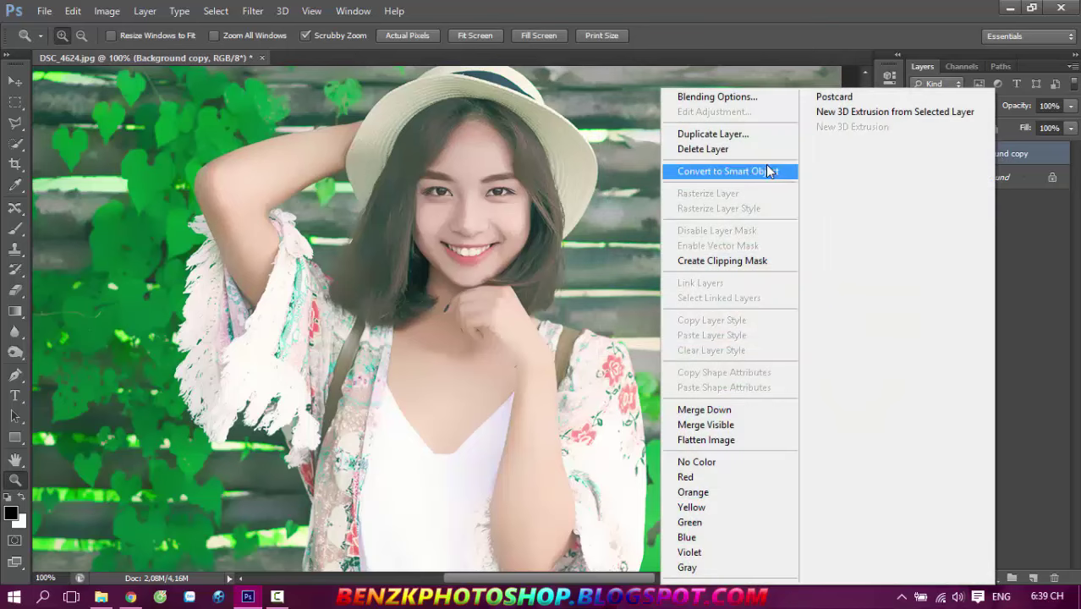
left_click(759, 135)
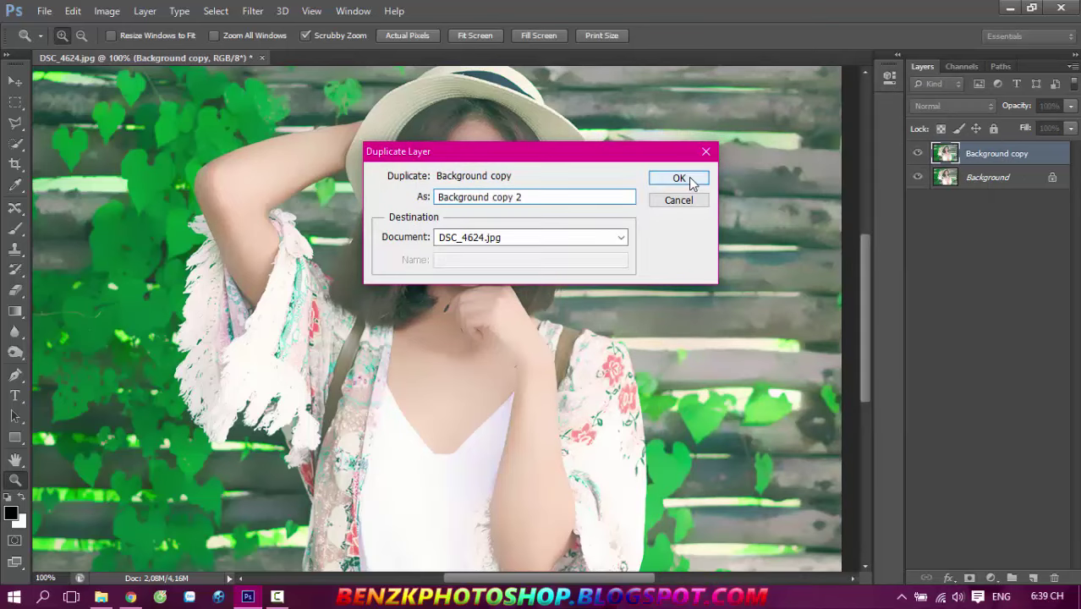
left_click(680, 179)
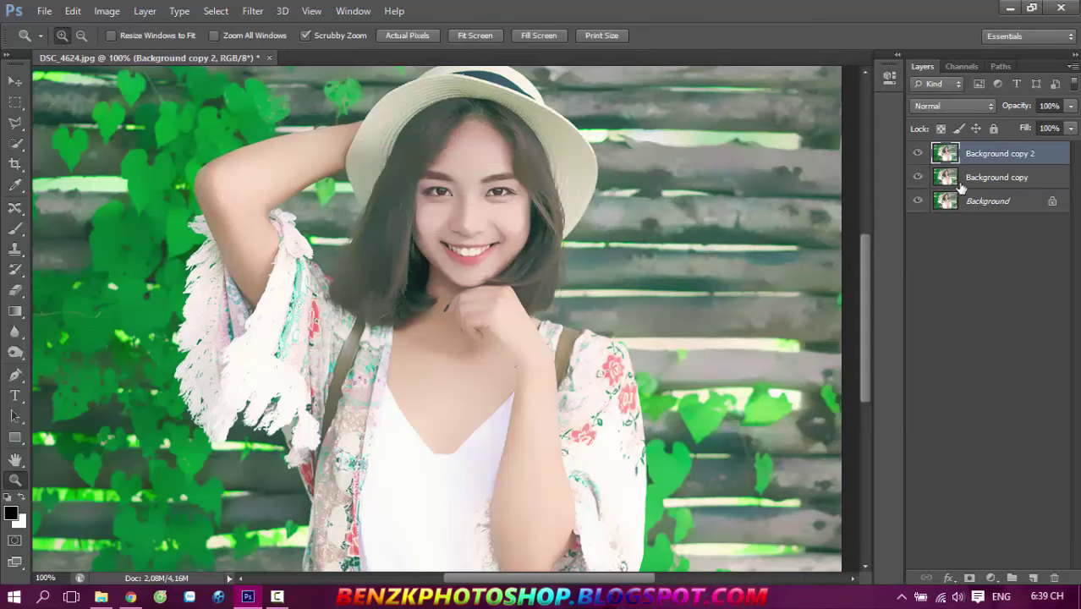
- Apply the Oil Paint filter to Background copy 2 with Stylization 3,07, Cleanliness 3,05, Scale 0,1, and Bristle Detail, Angular Direction and Shine at 0
left_click(251, 12)
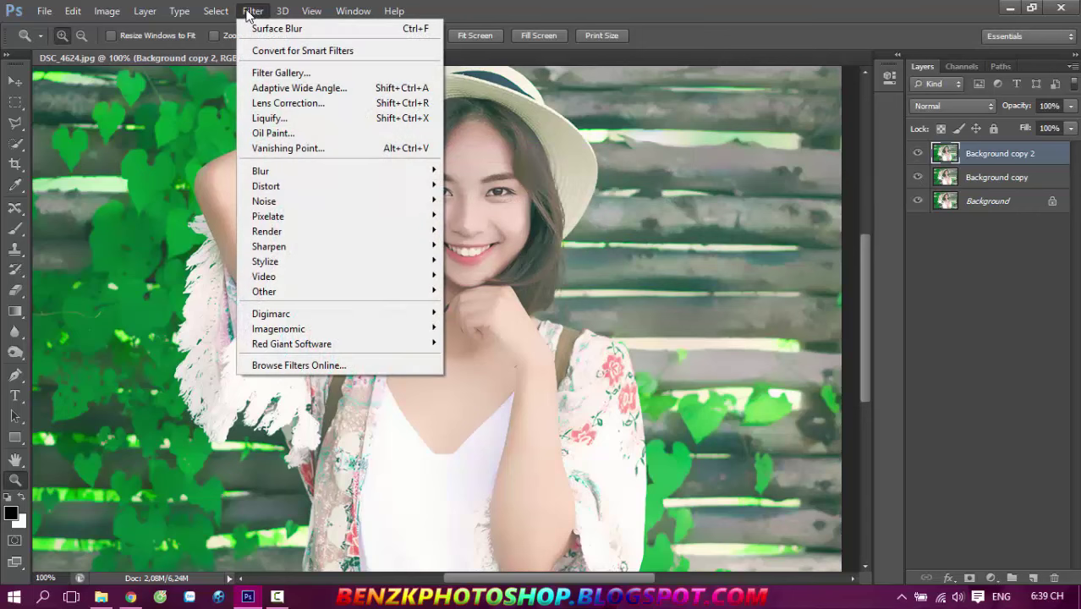
left_click(285, 135)
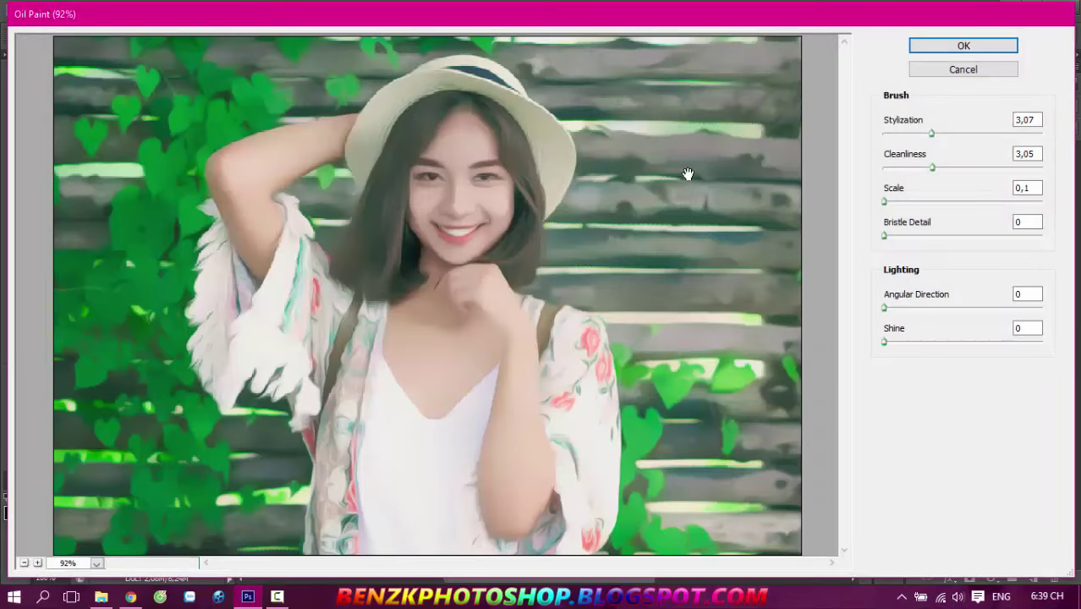
left_click(1028, 119)
left_click(1025, 153)
left_click(1018, 190)
double_click(1018, 192)
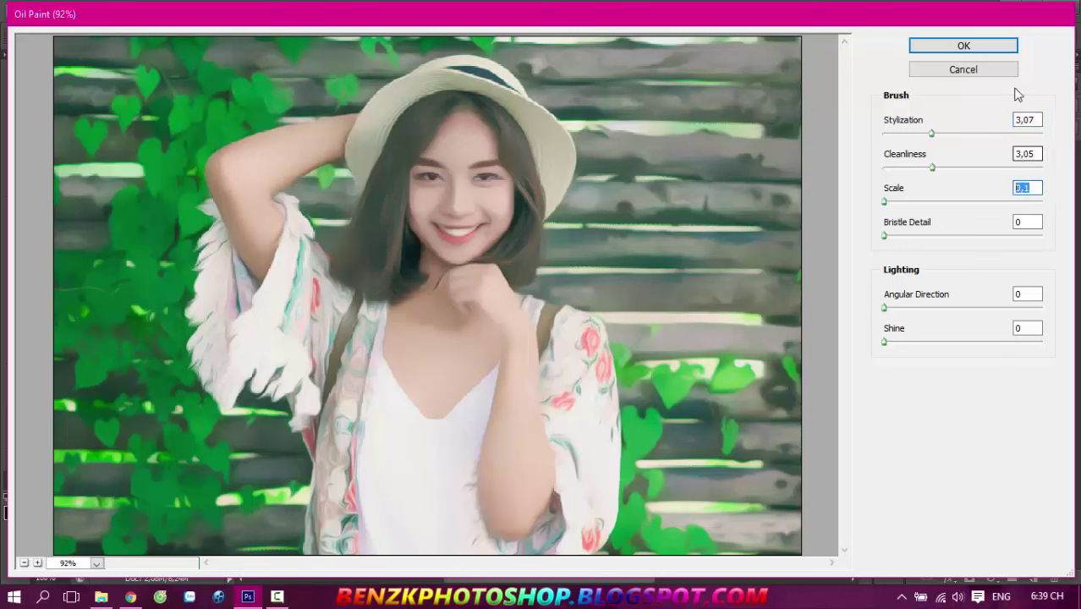
left_click(975, 46)
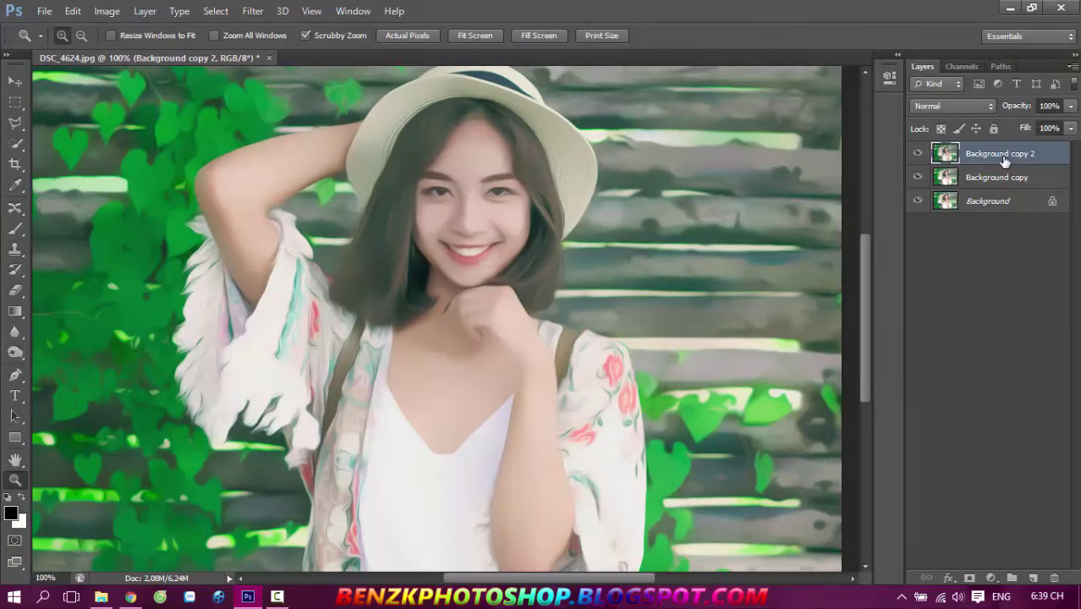
double_click(1004, 154)
left_click(975, 232)
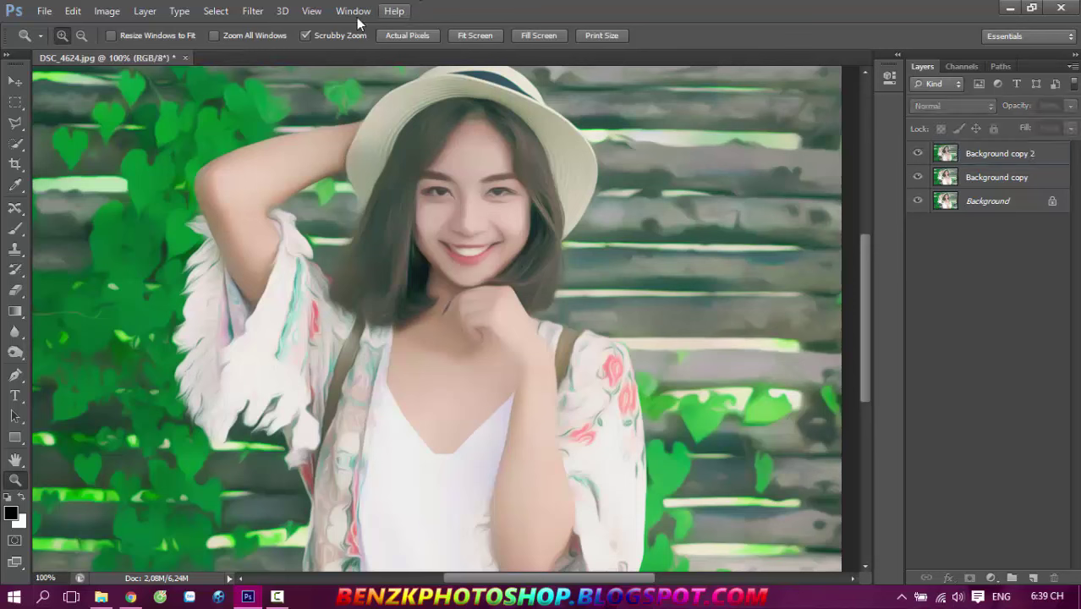
left_click(264, 11)
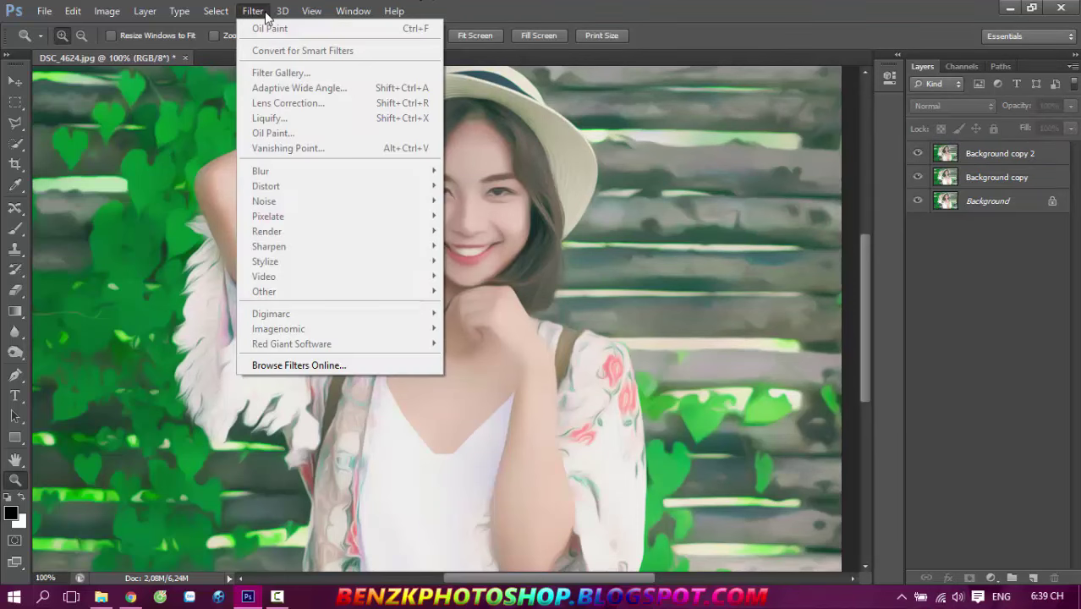
left_click(265, 12)
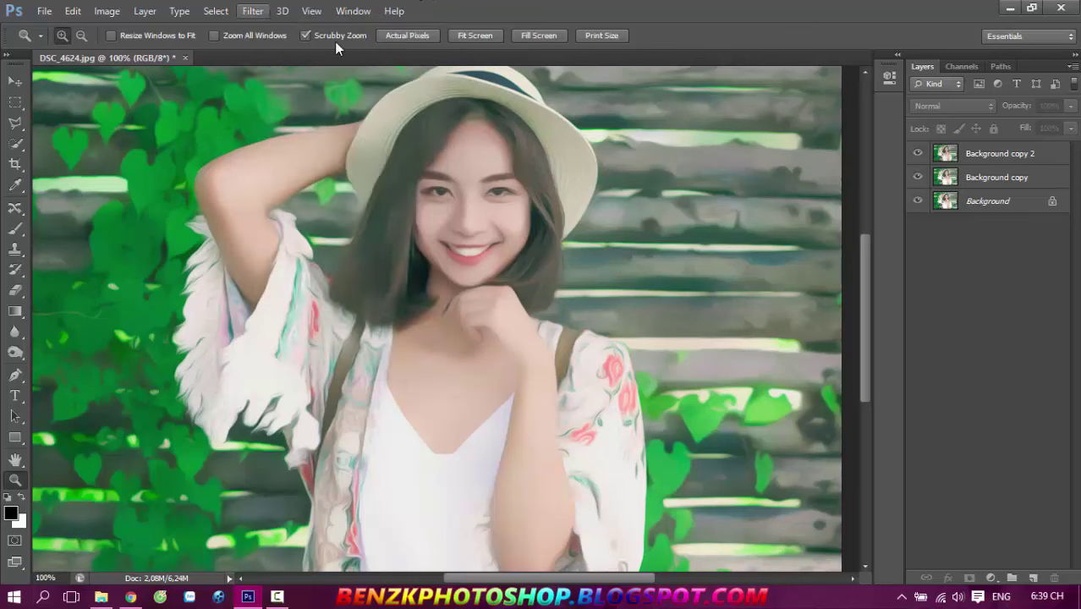
- Rename the Background copy layer as "surface blur"
double_click(997, 179)
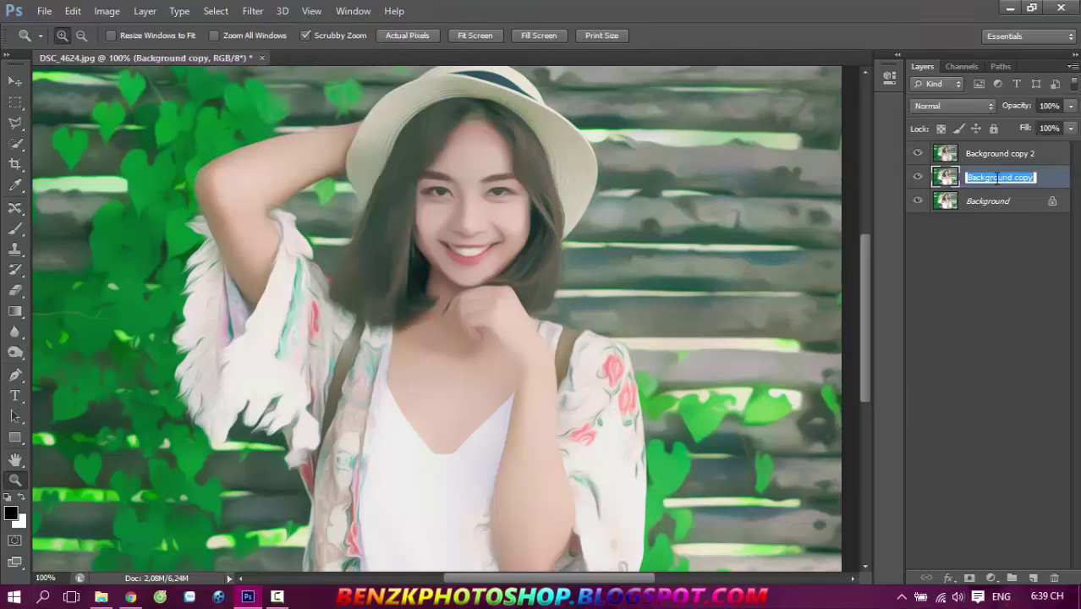
type("surface")
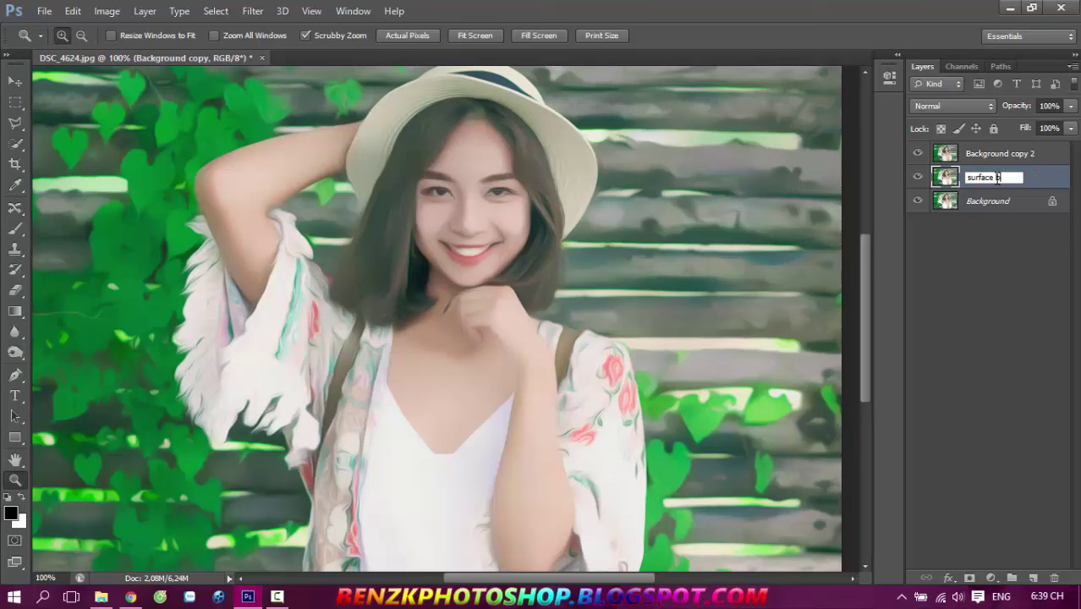
key("Return")
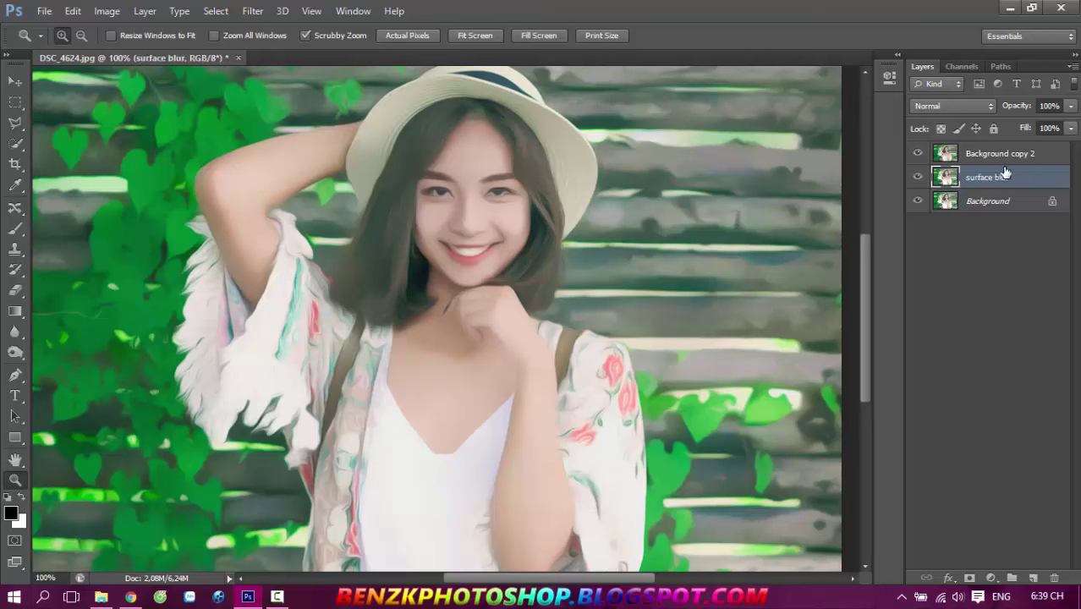
- Rename the Background copy 2 layer as "oil paint"
double_click(1002, 154)
type("c")
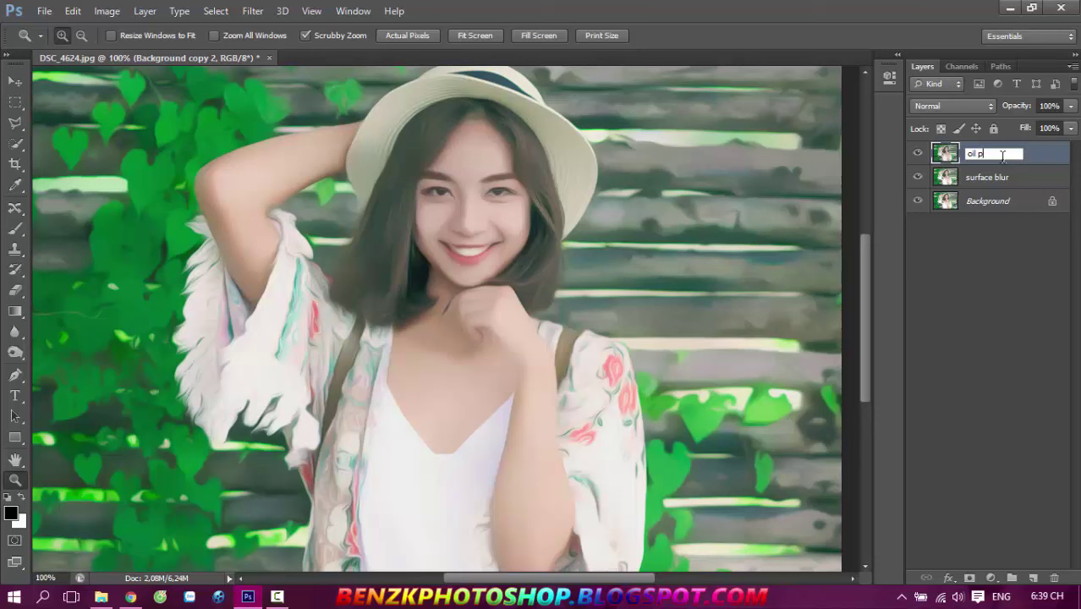
type("il paint")
key("Return")
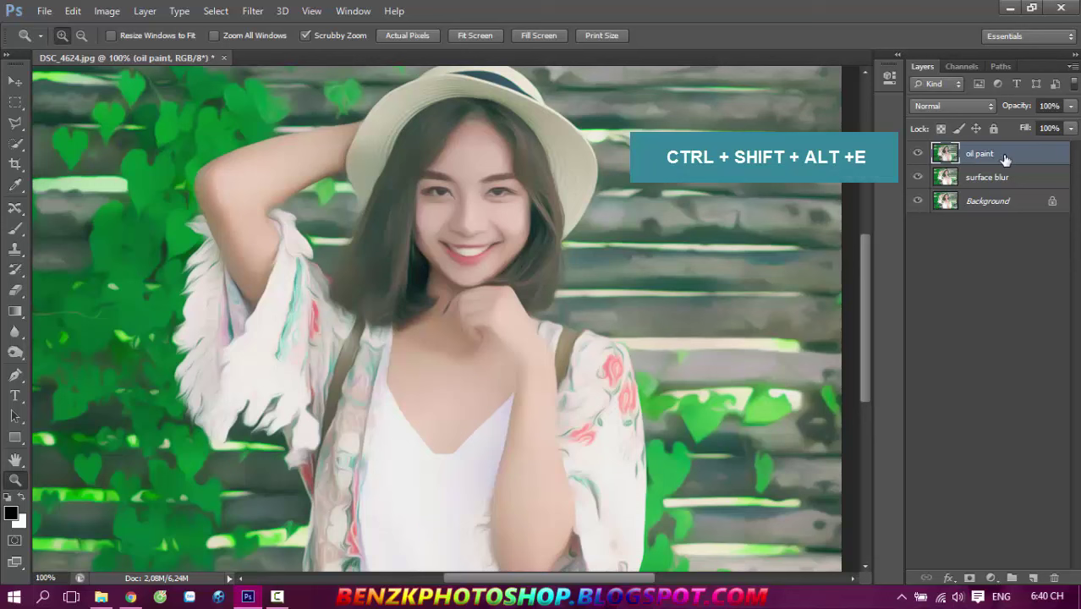
- Stamp all visible layers into a new layer above oil paint and duplicate that merged layer
key("ctrl+shift+alt+e")
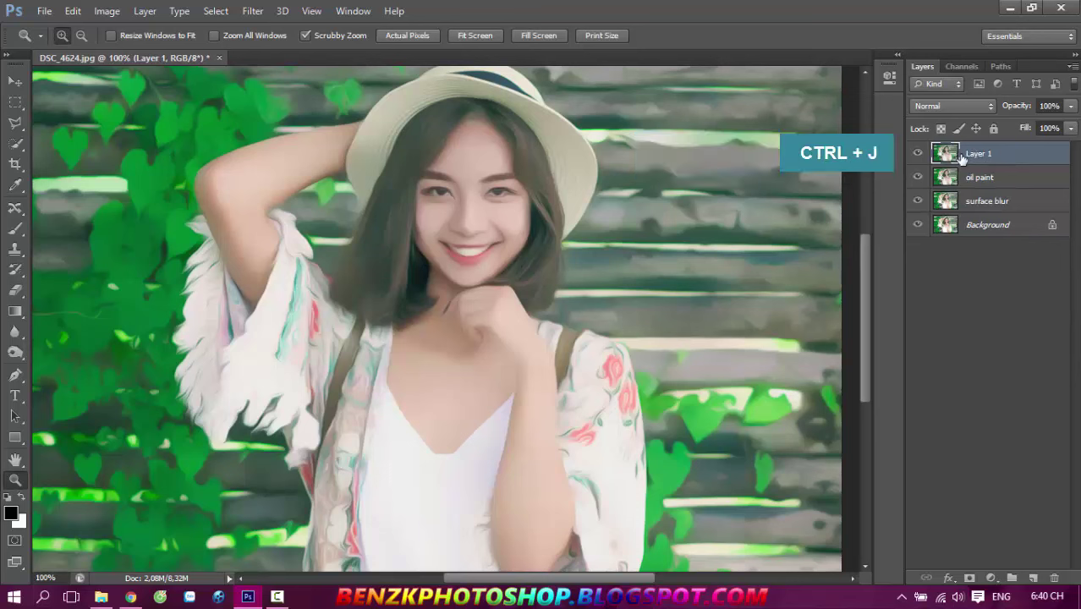
key("ctrl+j")
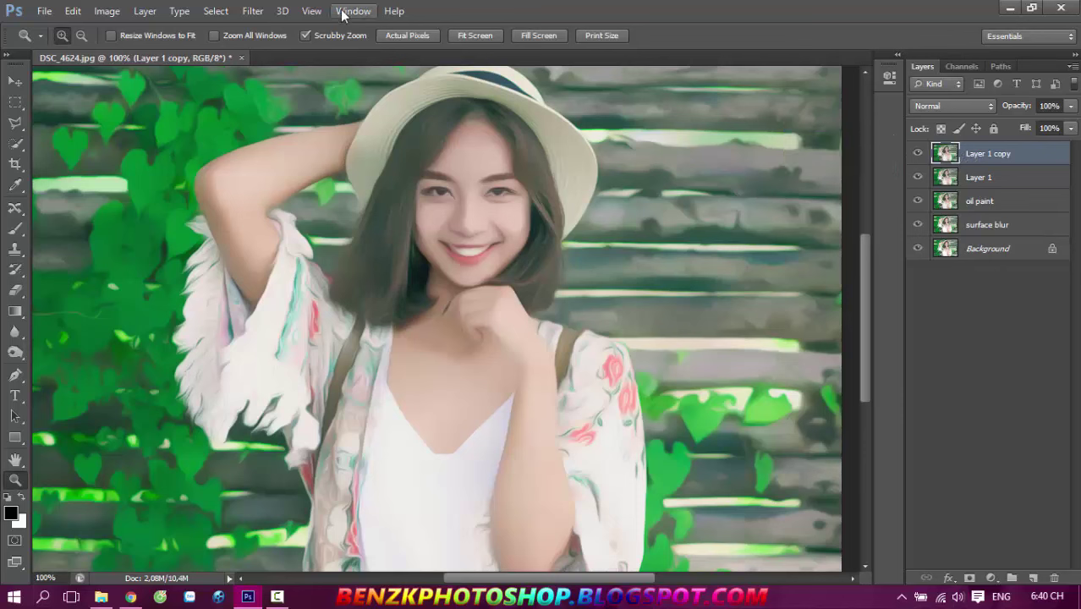
- Set the blend mode of the Layer 1 copy layer to Vivid Light and invert its colors
left_click(946, 105)
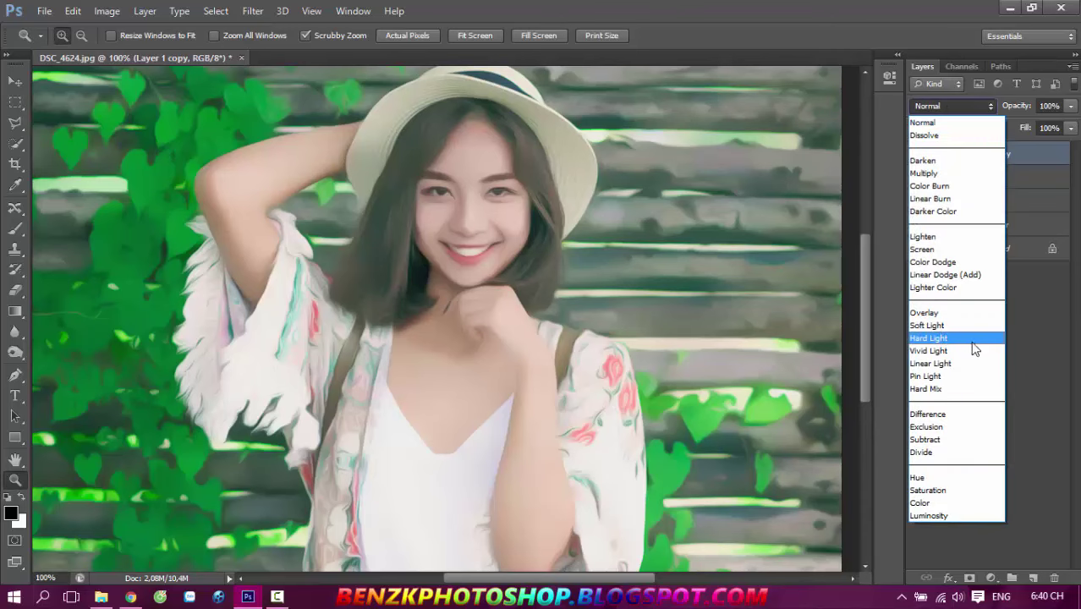
left_click(930, 350)
key("ctrl+i")
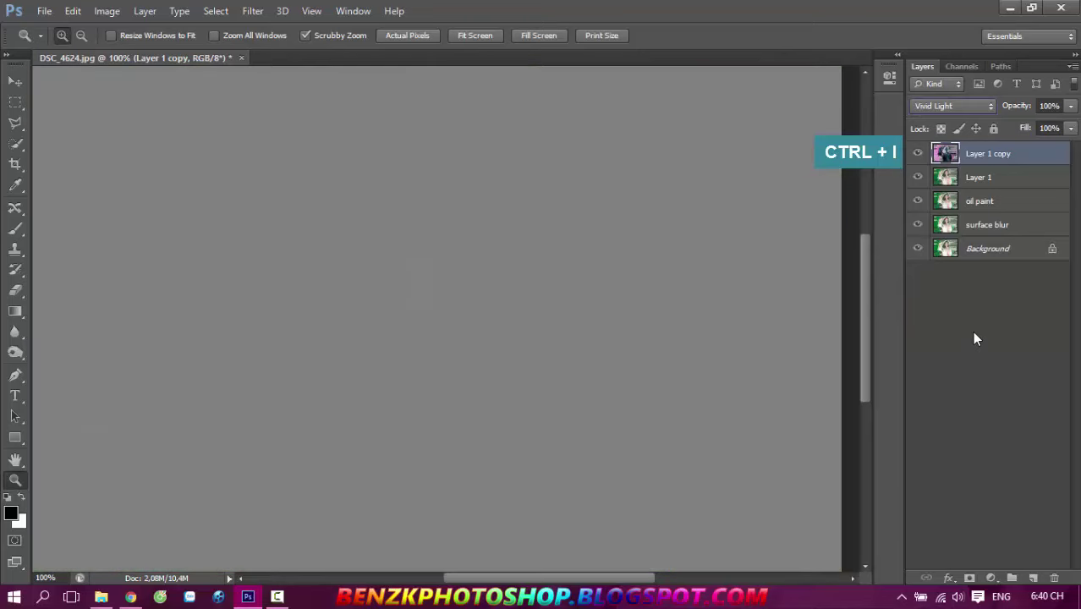
- Apply a Gaussian Blur with a 3,5 pixel radius to the inverted layer and stamp all visible layers into a new layer on top
left_click(251, 9)
mouse_move(297, 174)
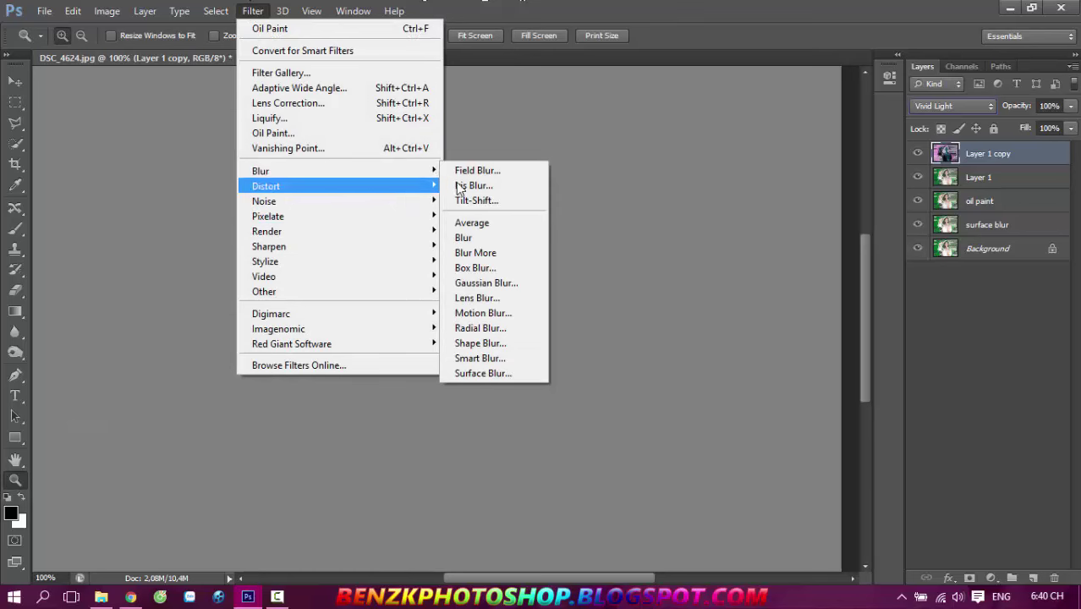
left_click(496, 283)
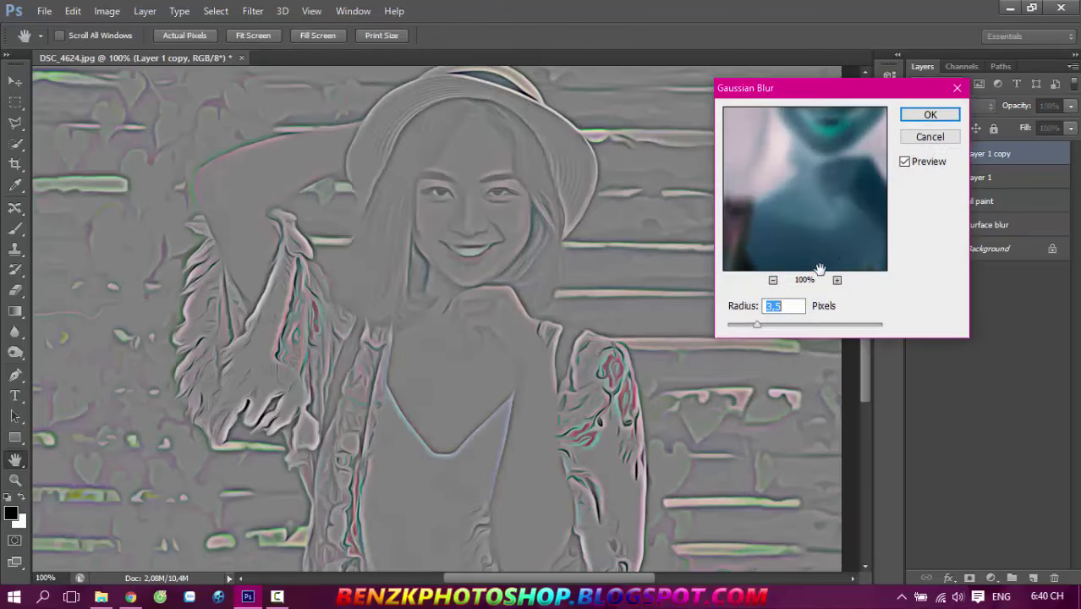
left_click(788, 309)
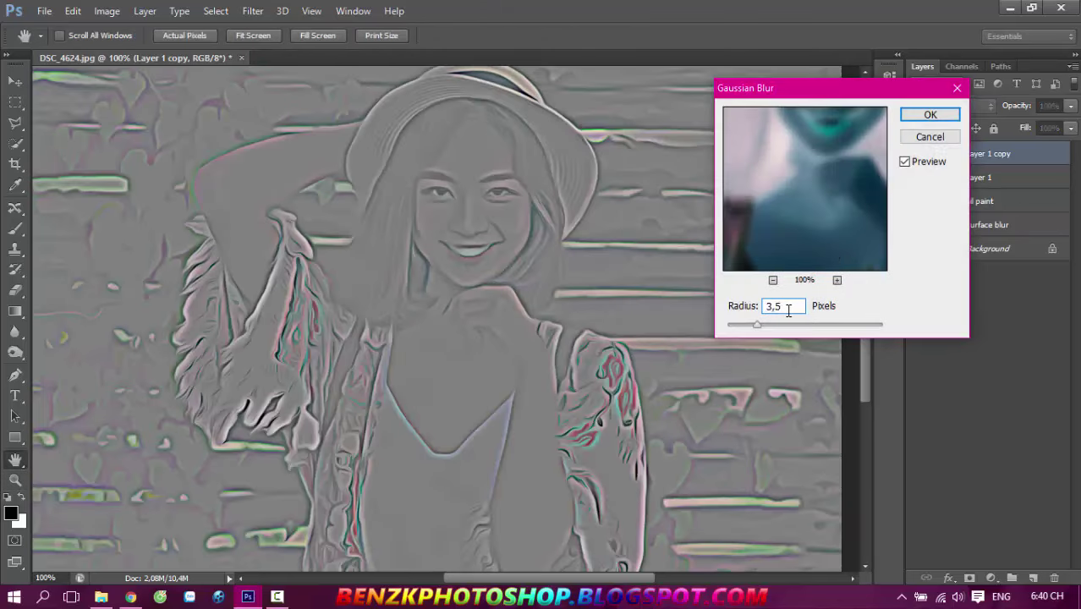
left_click(940, 118)
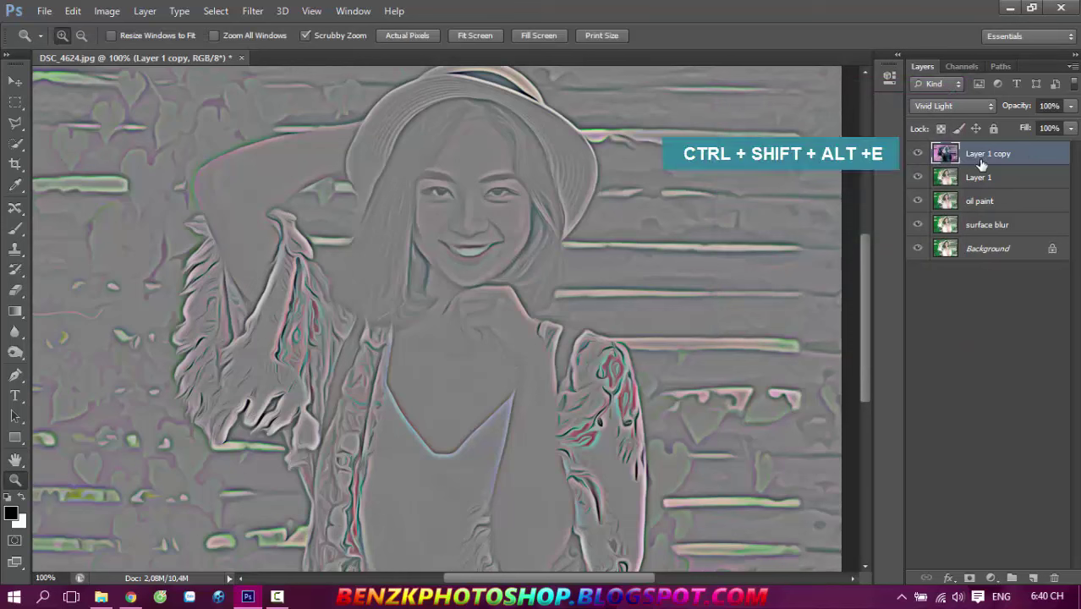
key("ctrl+shift+alt+e")
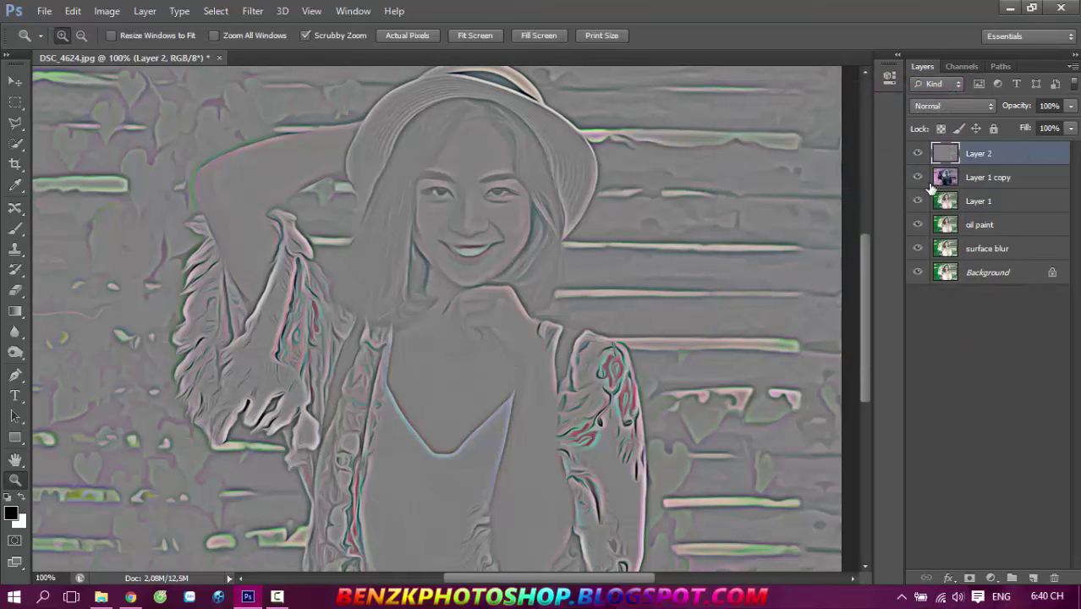
- Delete the Layer 1 copy layer from the layer stack
left_click(962, 179)
right_click(976, 177)
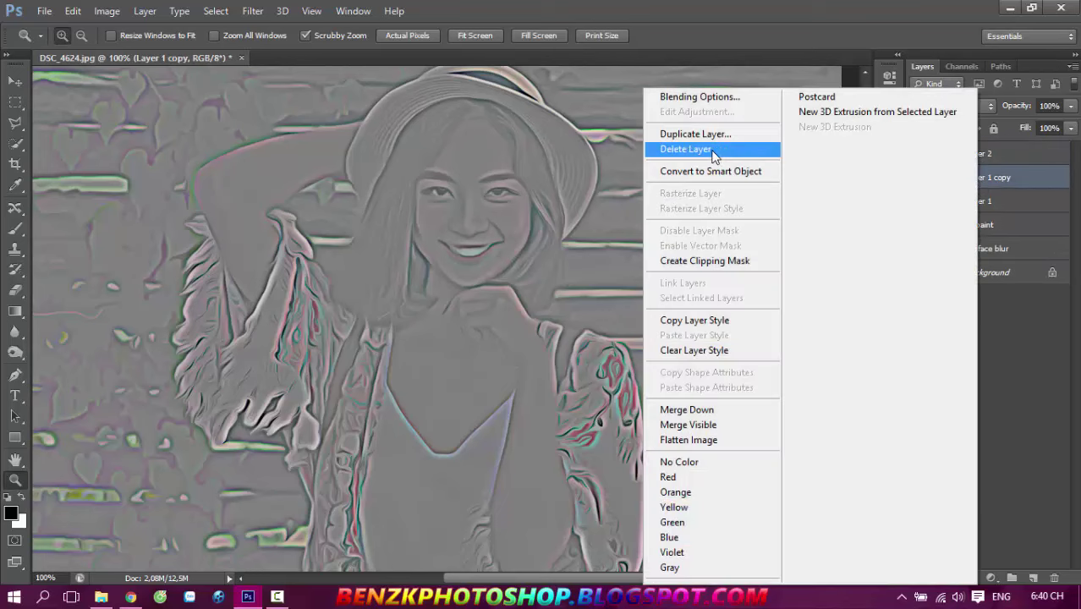
left_click(712, 151)
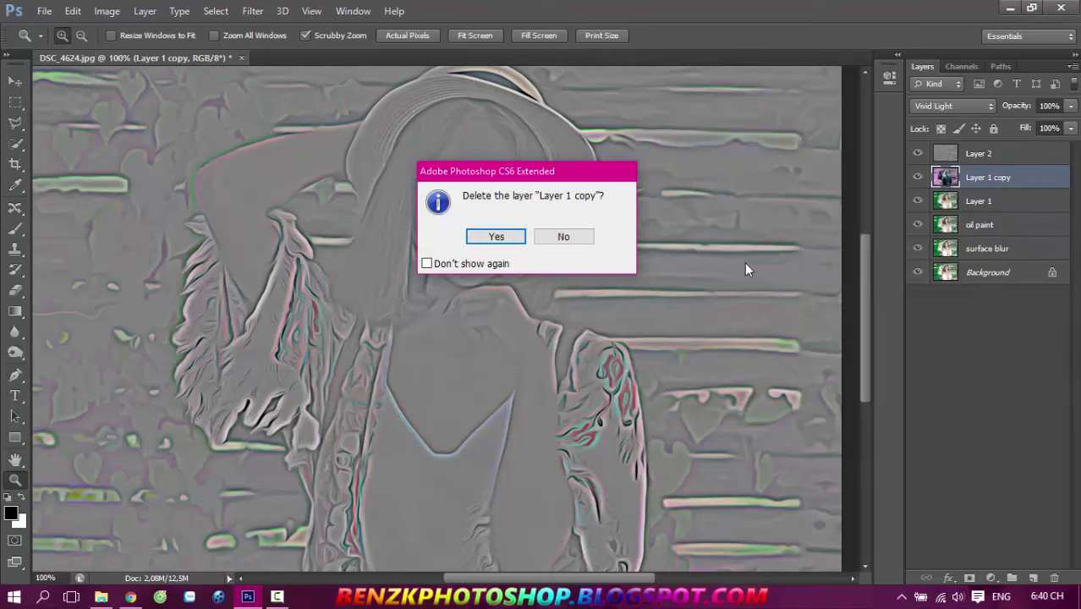
left_click(491, 235)
- Set Layer 2 to Overlay blend mode at 55% opacity and compare the image with and without it
left_click(1014, 154)
left_click(927, 106)
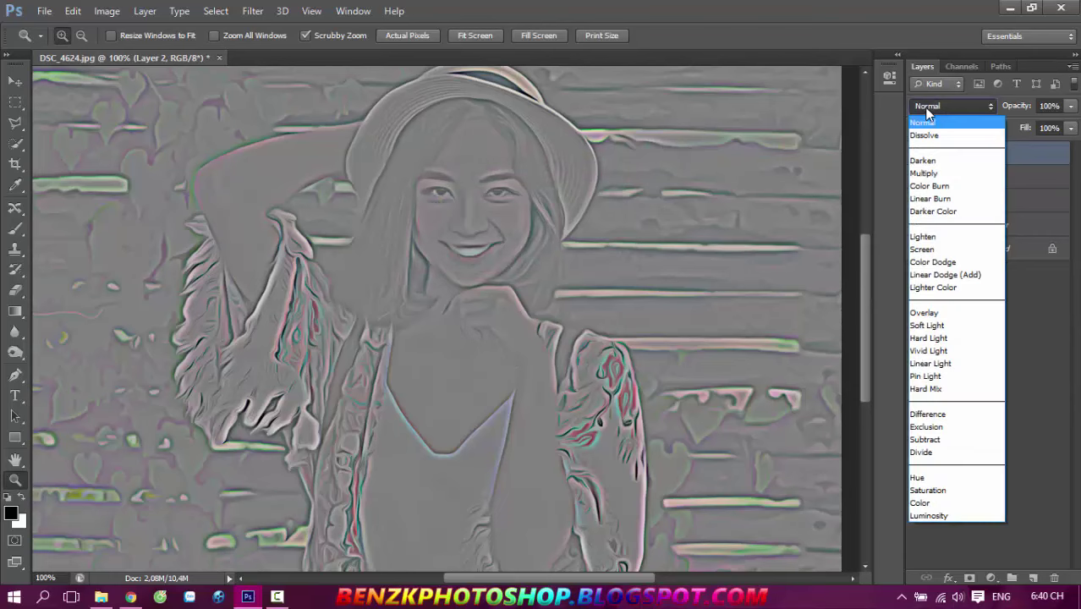
left_click(983, 317)
left_click_drag(1020, 110, 1002, 116)
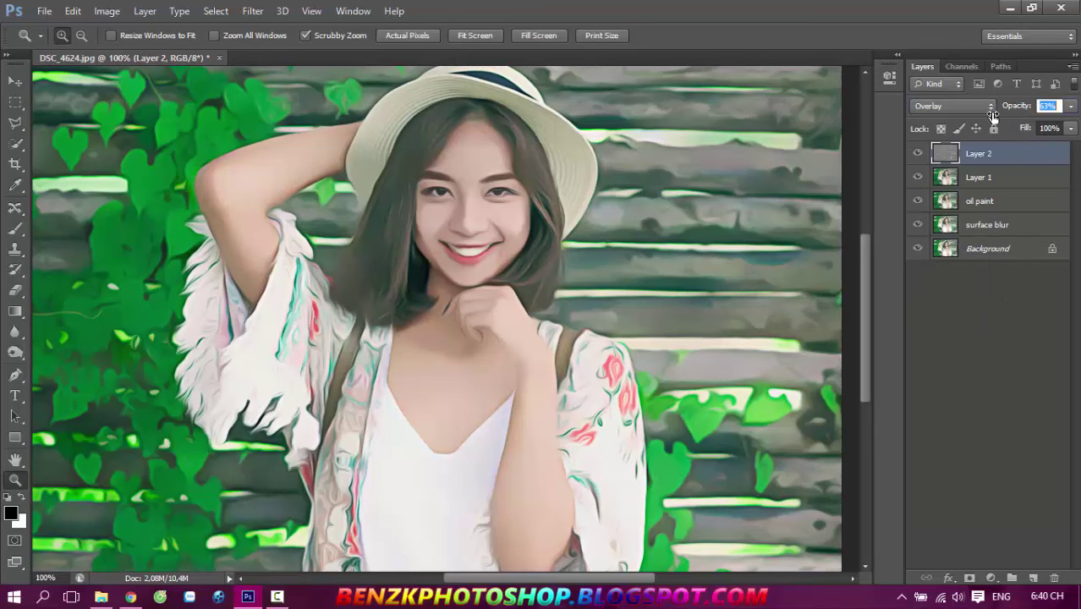
key("Return")
left_click(918, 153)
left_click(918, 153)
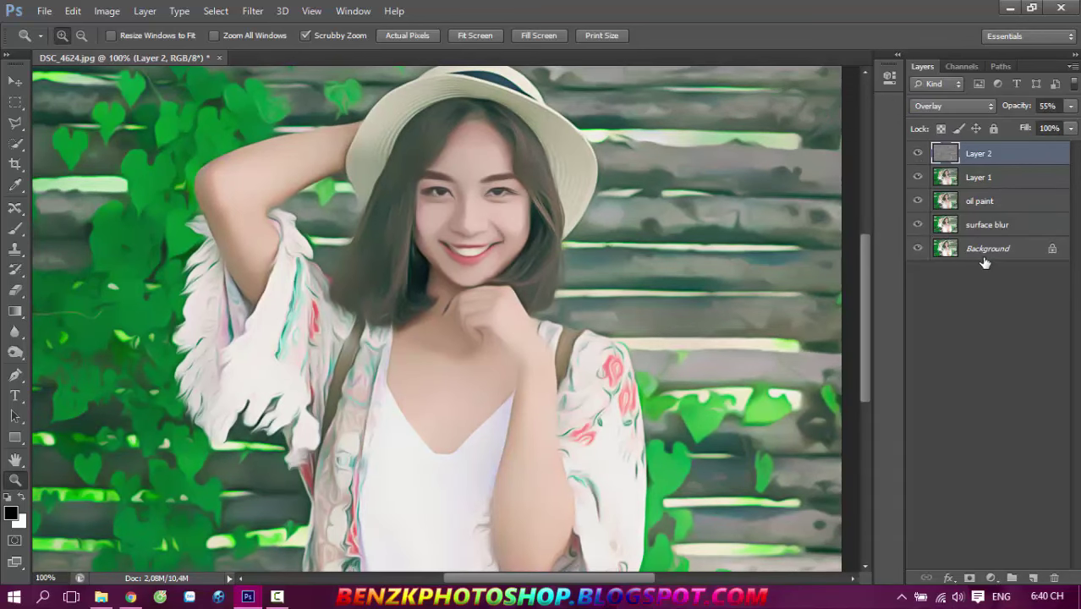
- Duplicate Layer 2 three times and group it with its three copies
key("ctrl+j")
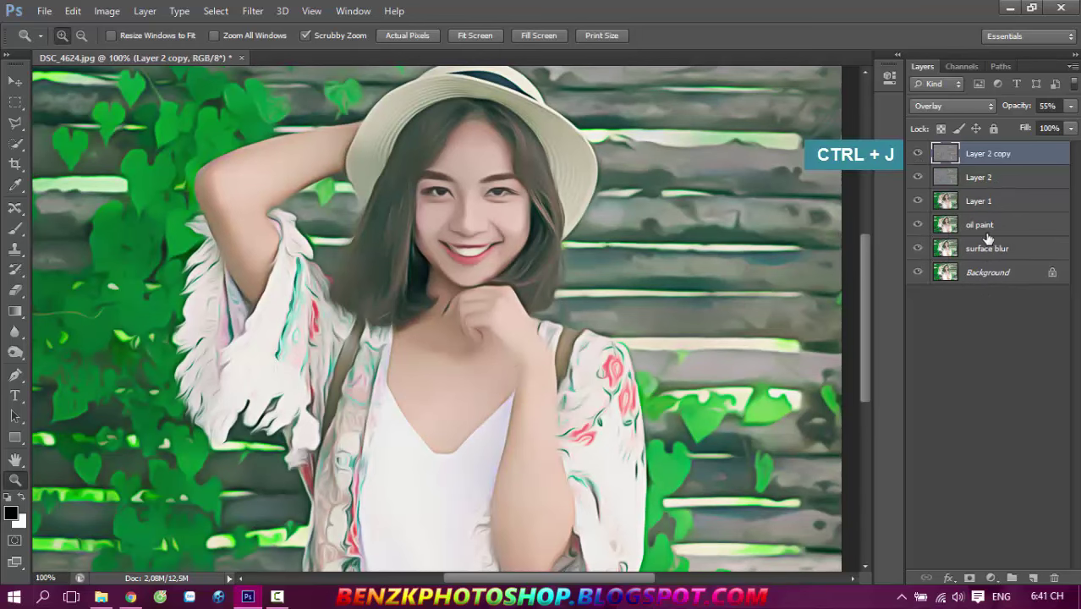
key("ctrl+j")
key("ctrl+j")
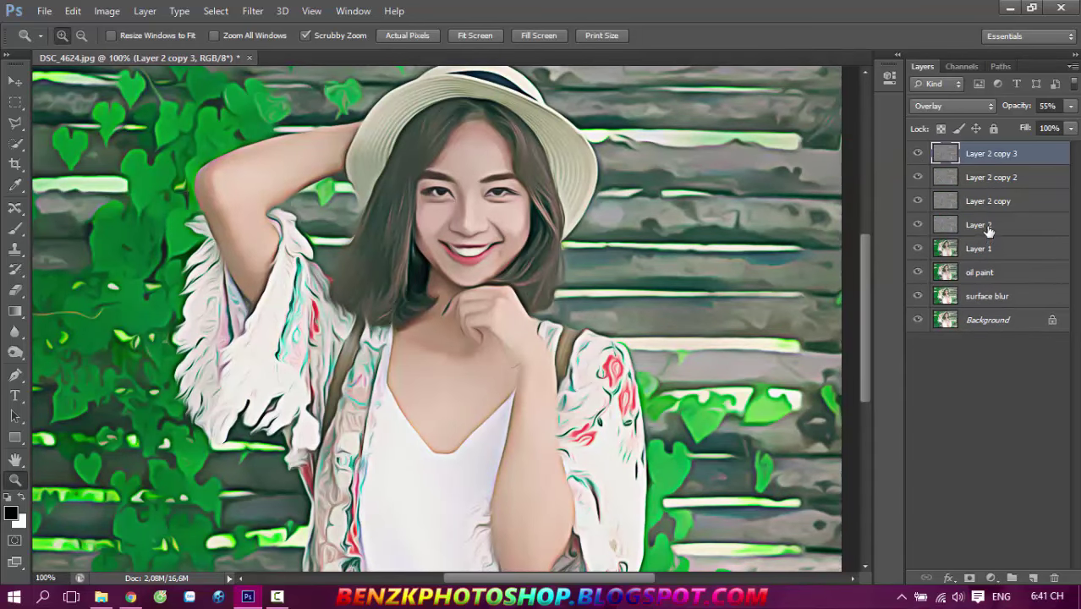
left_click(988, 231, "shift")
key("ctrl+g")
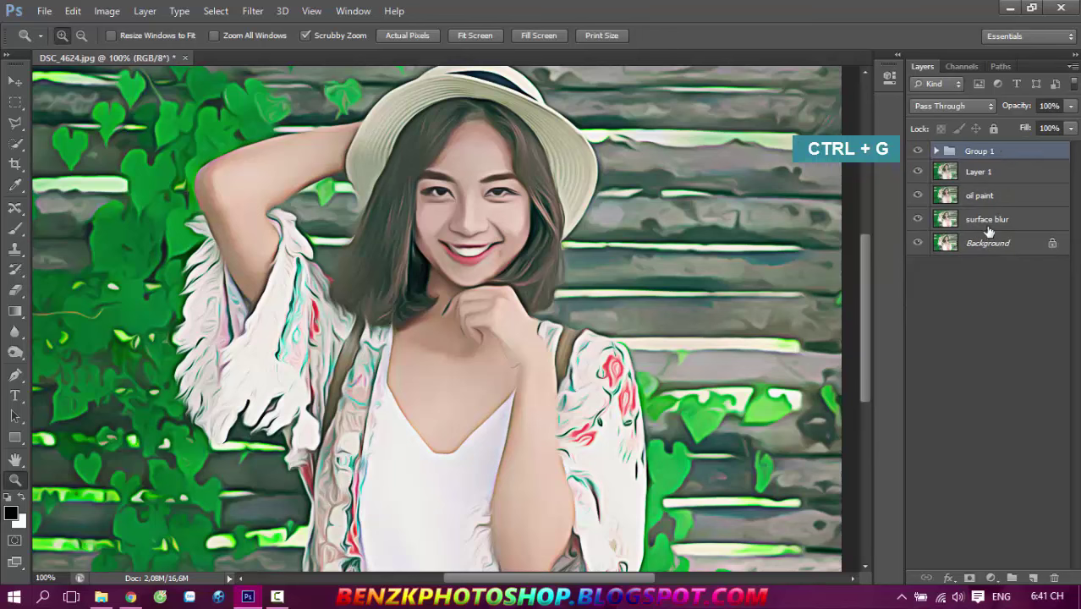
- Lower the opacity of Group 1 to 50% and compare the image with and without the group
key("8")
left_click_drag(992, 111, 983, 112)
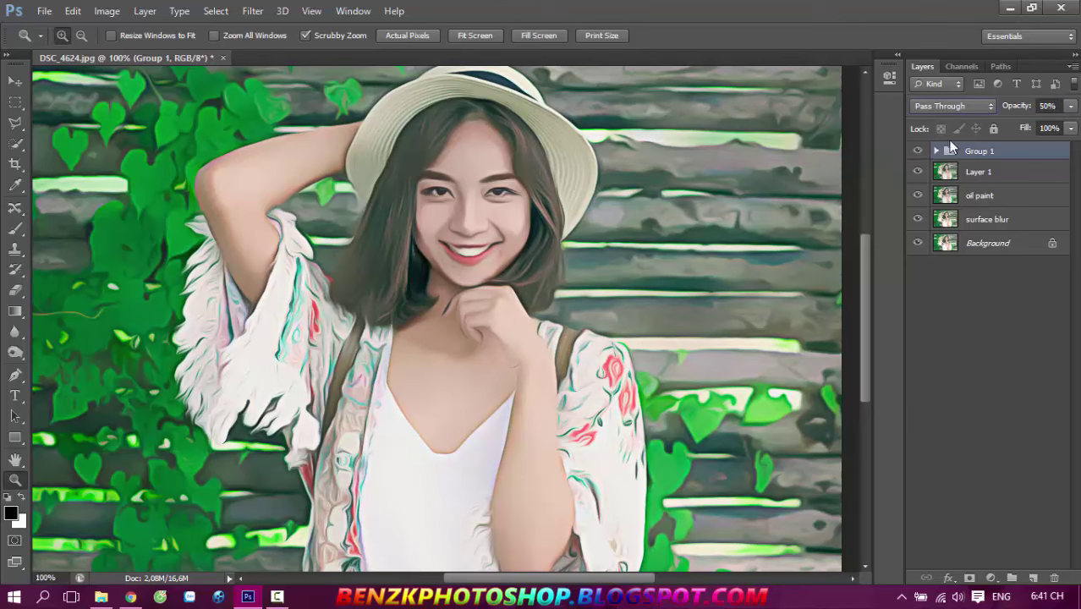
left_click(918, 152)
left_click(917, 152)
- Add a Color Lookup adjustment layer with the filmstock_50.3dl 3D LUT and reduce its opacity to 54%
left_click(991, 578)
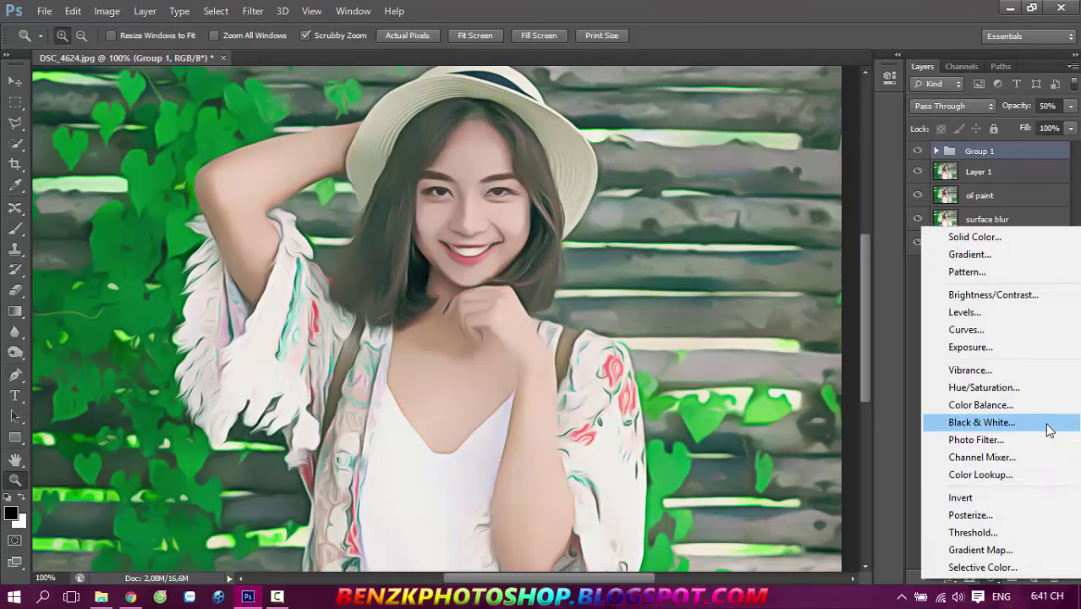
left_click(1027, 475)
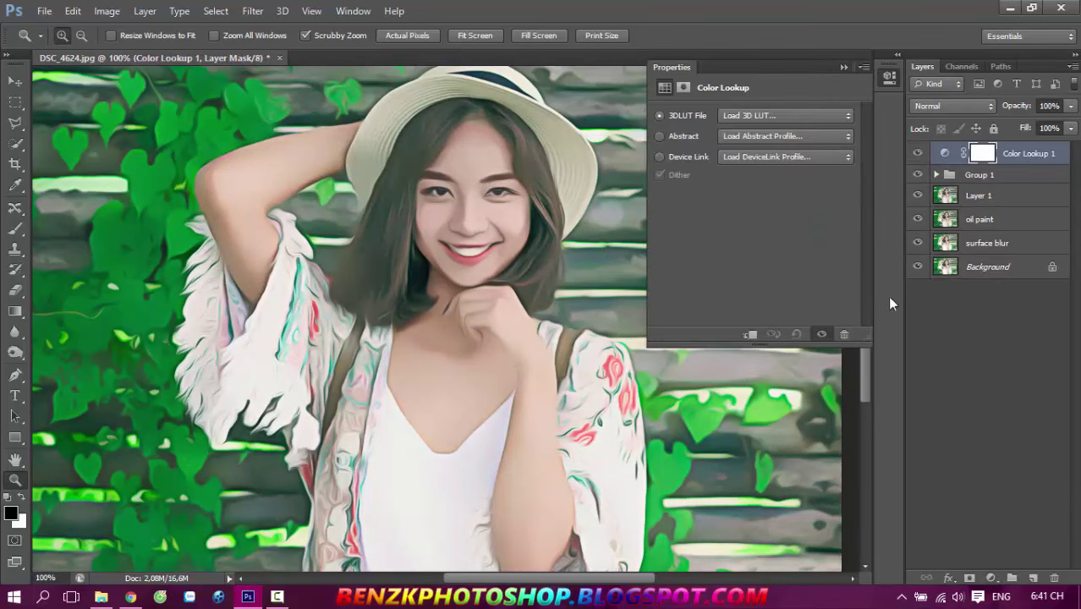
left_click(803, 117)
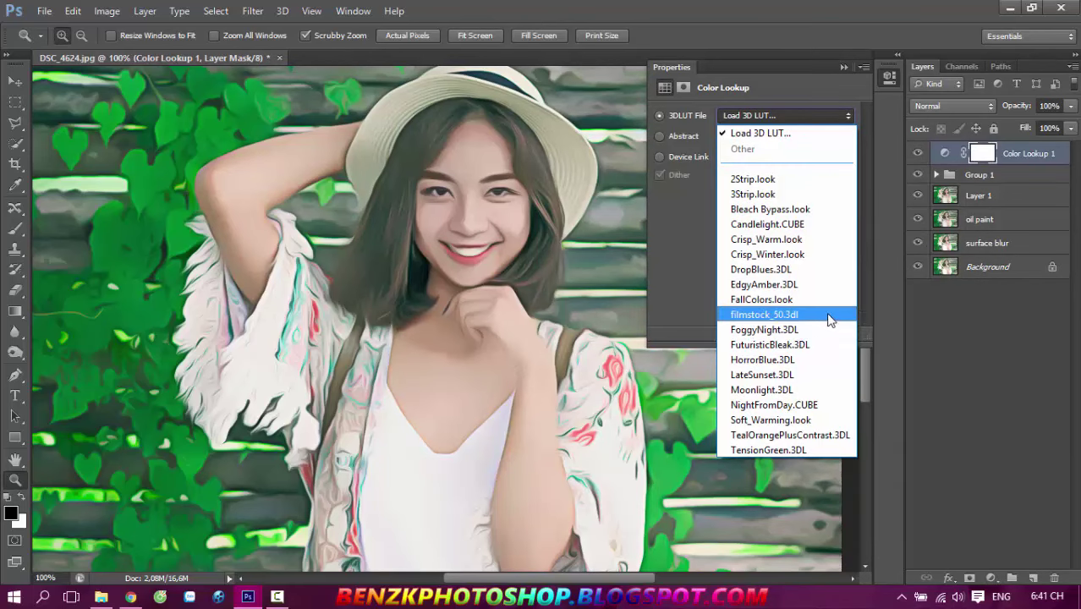
left_click(827, 312)
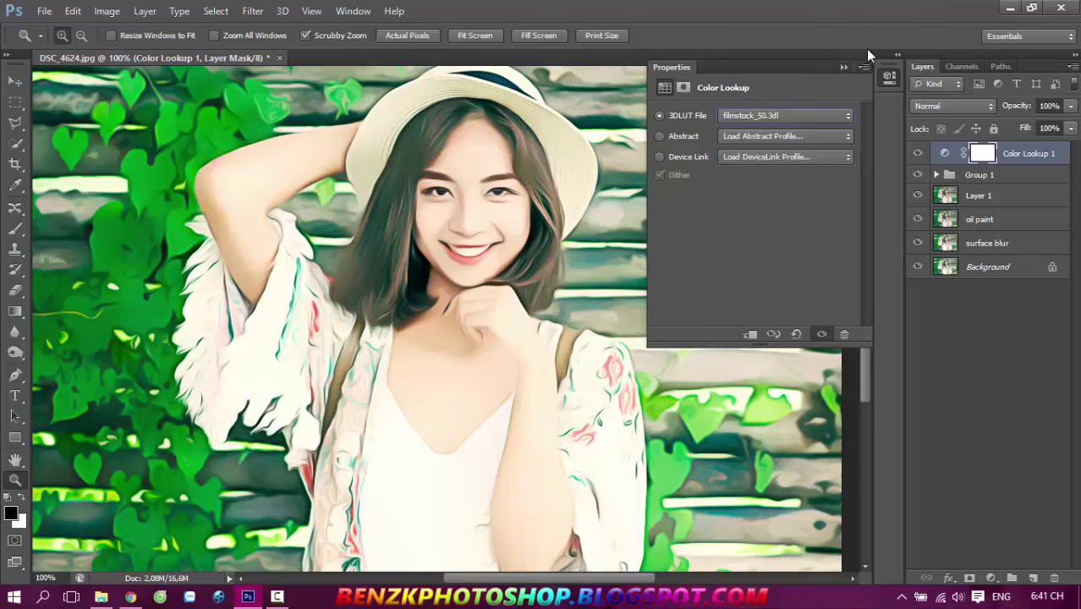
left_click(843, 68)
left_click_drag(1022, 109, 992, 112)
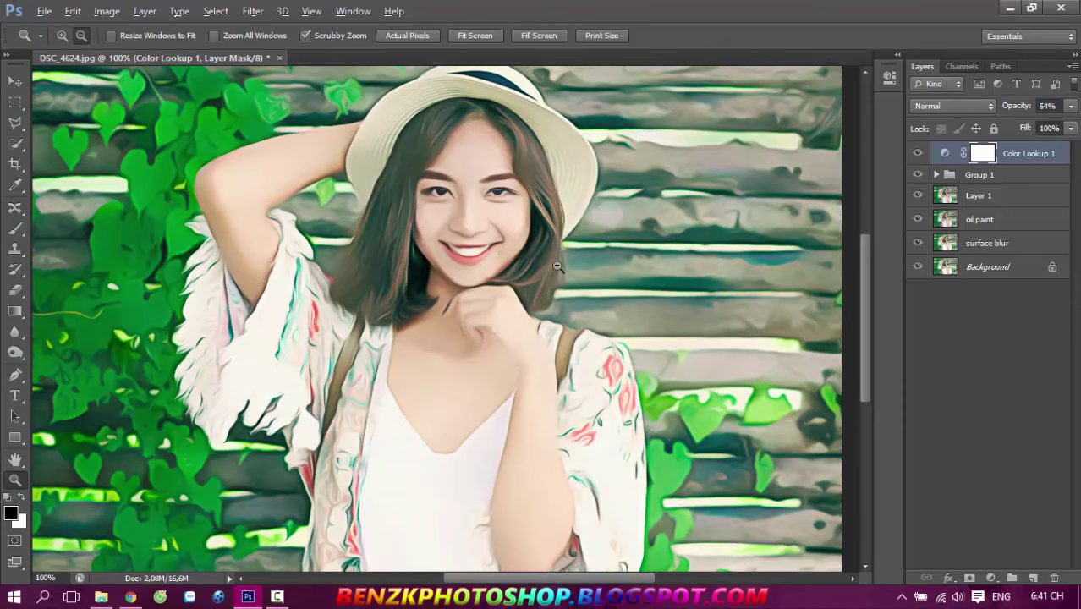
- Compare the painted result with the original photo by isolating the Background layer and restoring all layers
left_click(533, 239, "alt")
mouse_move(532, 239)
left_mouse_down()
mouse_move(582, 283)
mouse_move(544, 248)
left_mouse_up()
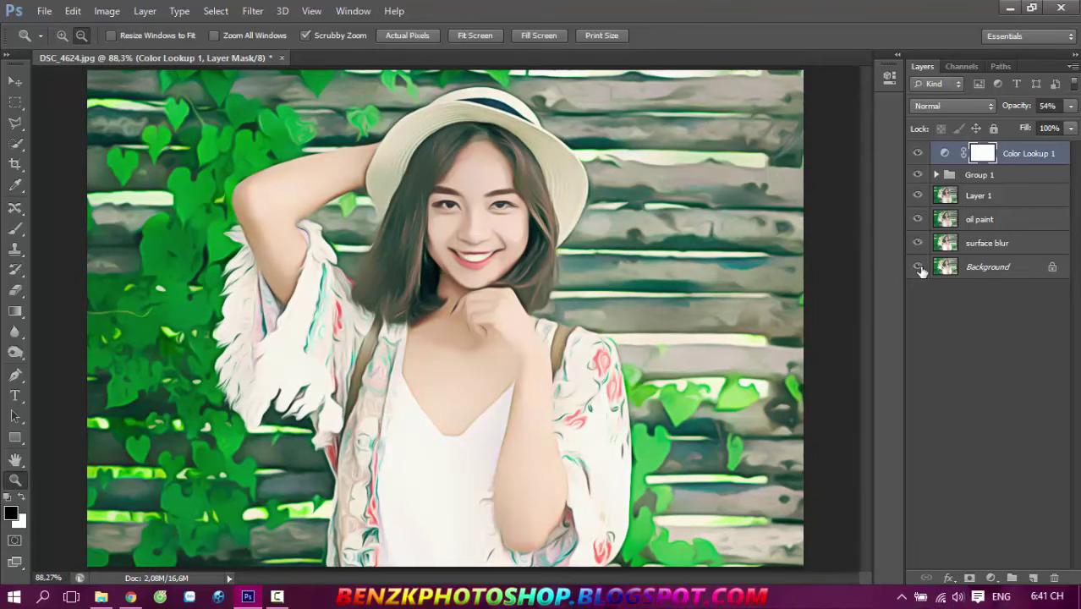
left_click(919, 268, "alt")
left_click(919, 268, "alt")
left_click(919, 267, "alt")
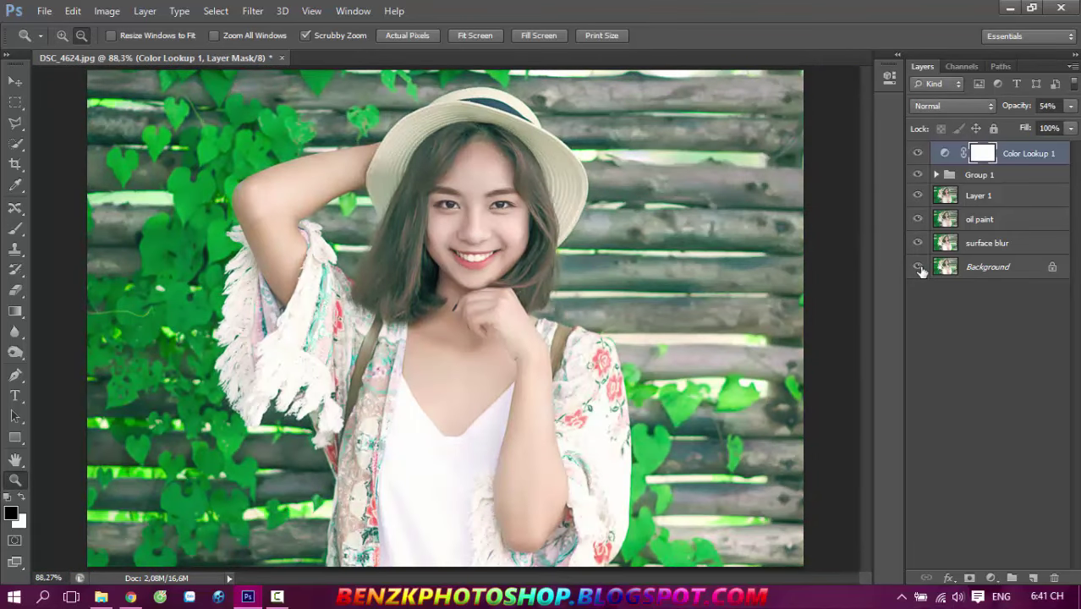
left_click(919, 268, "alt")
left_click_drag(477, 212, 508, 220)
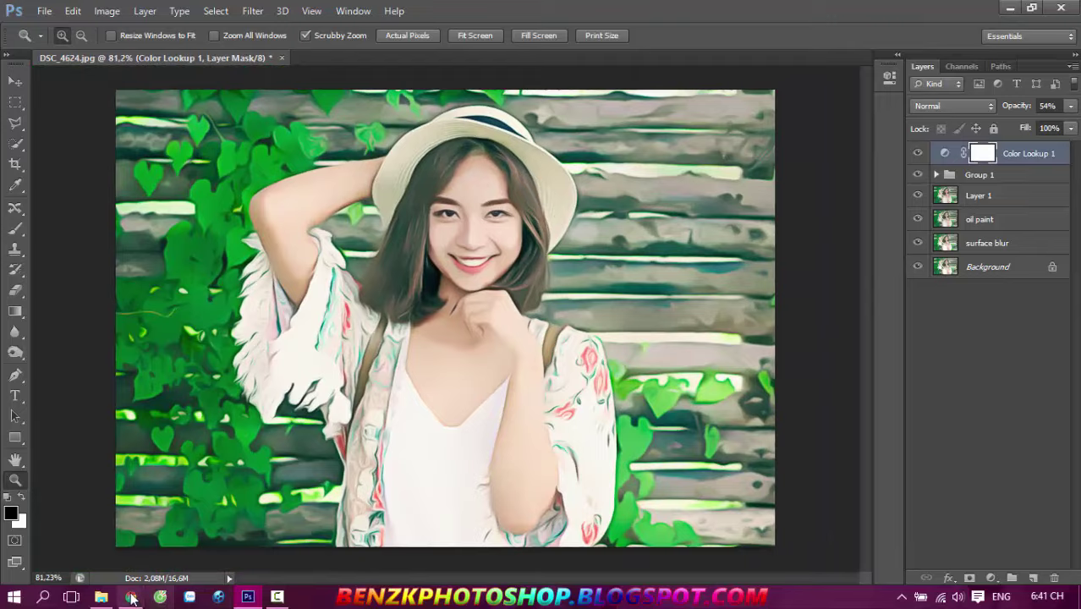
- Switch to the Facebook status draft in Chrome and add the line "OKE, ĐƠN GẢN VẬY HOY"
left_click(131, 597)
key("Return")
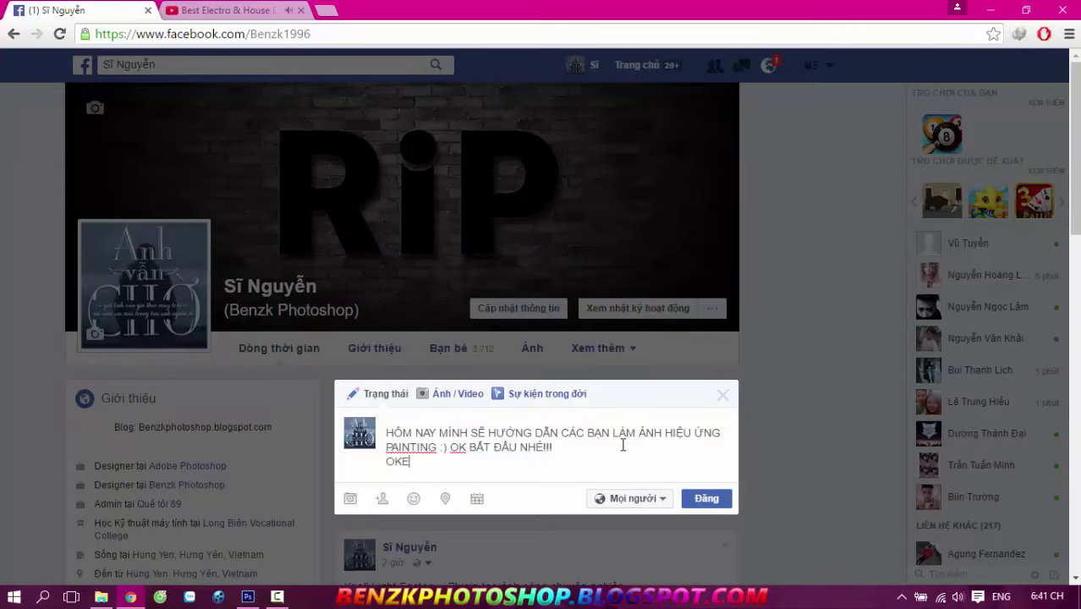
type("OKE. DDOWJ")
key("BackSpace")
key("BackSpace")
key("BackSpace")
key("BackSpace")
key("BackSpace")
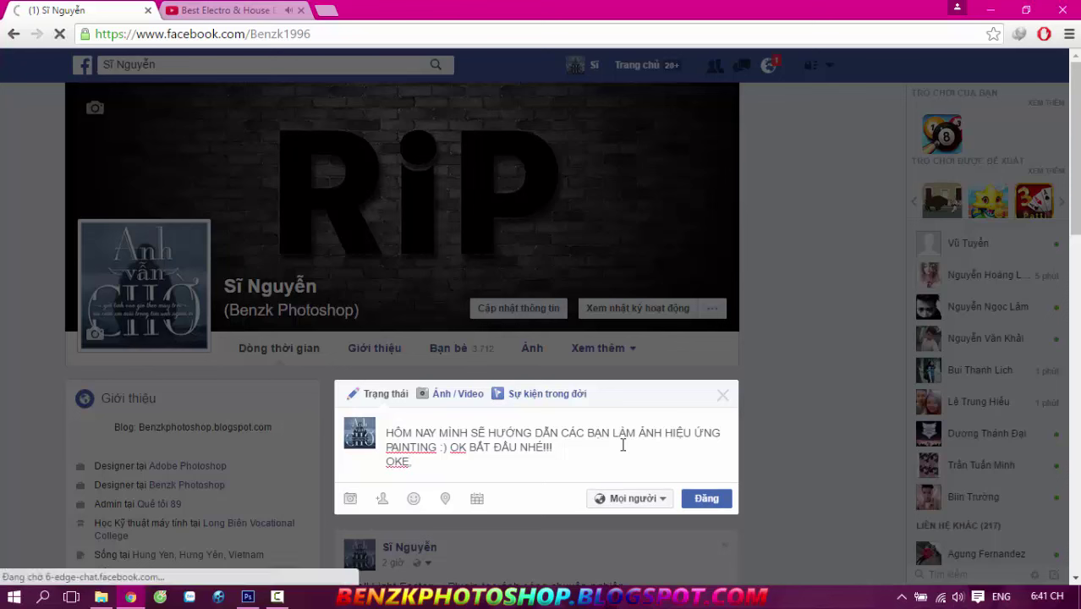
type("ĐƠN GAẦN ")
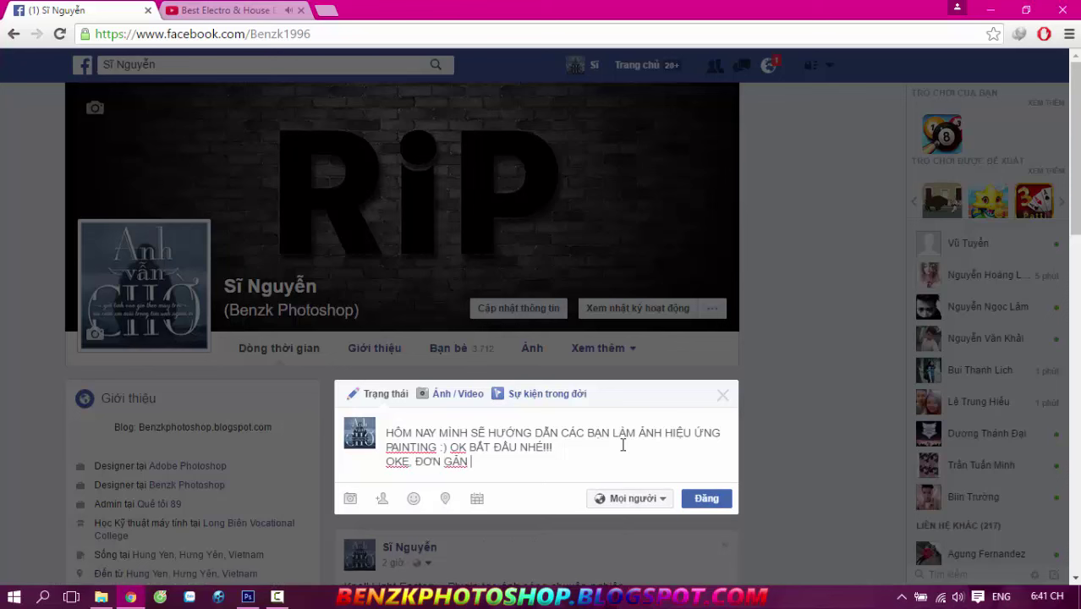
type("VẬY HOY")
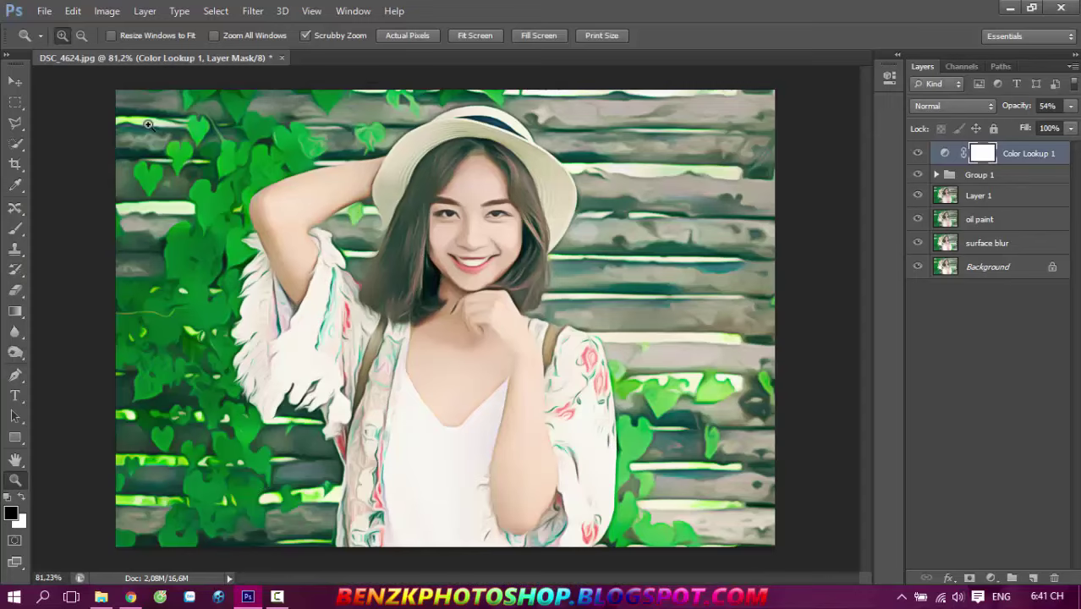
- Back in Photoshop, save a JPEG copy named DSC_4624.jpg to the desktop at Maximum quality 12
left_click(44, 10)
left_click(114, 202)
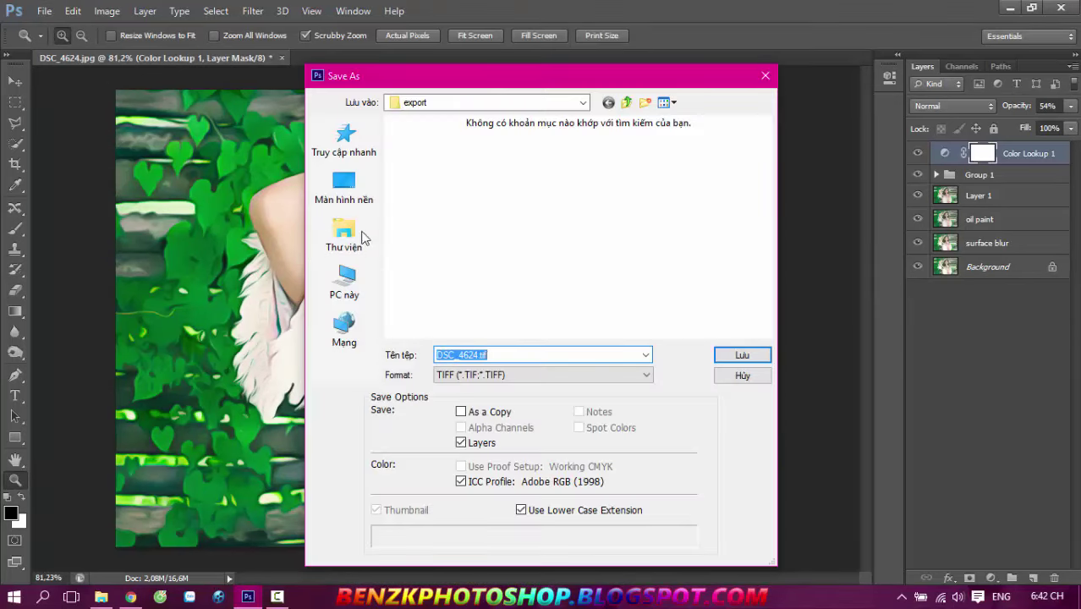
left_click(347, 275)
left_click(358, 187)
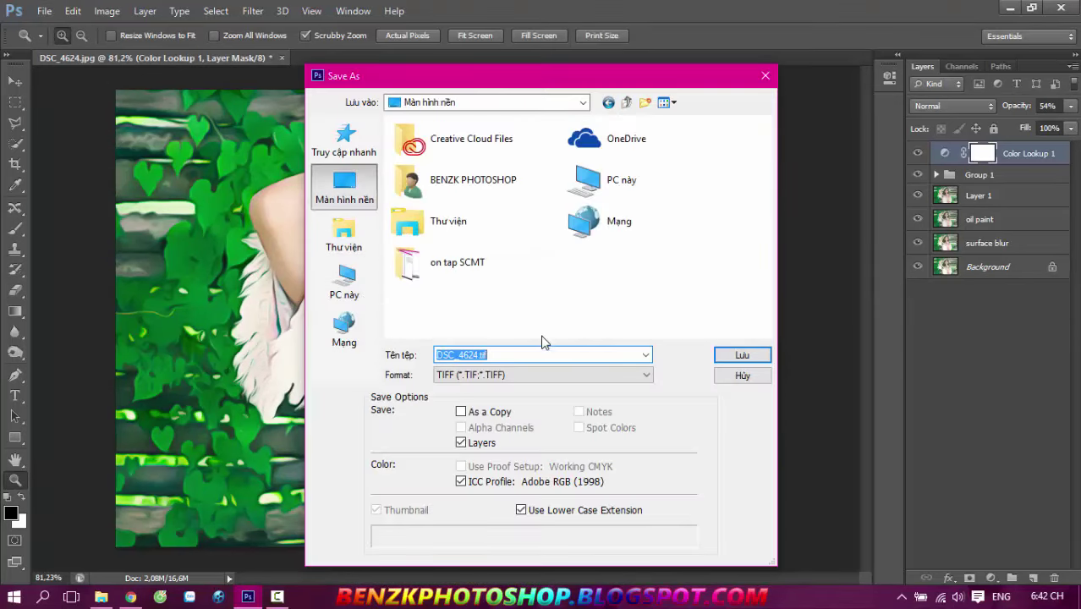
left_click(518, 378)
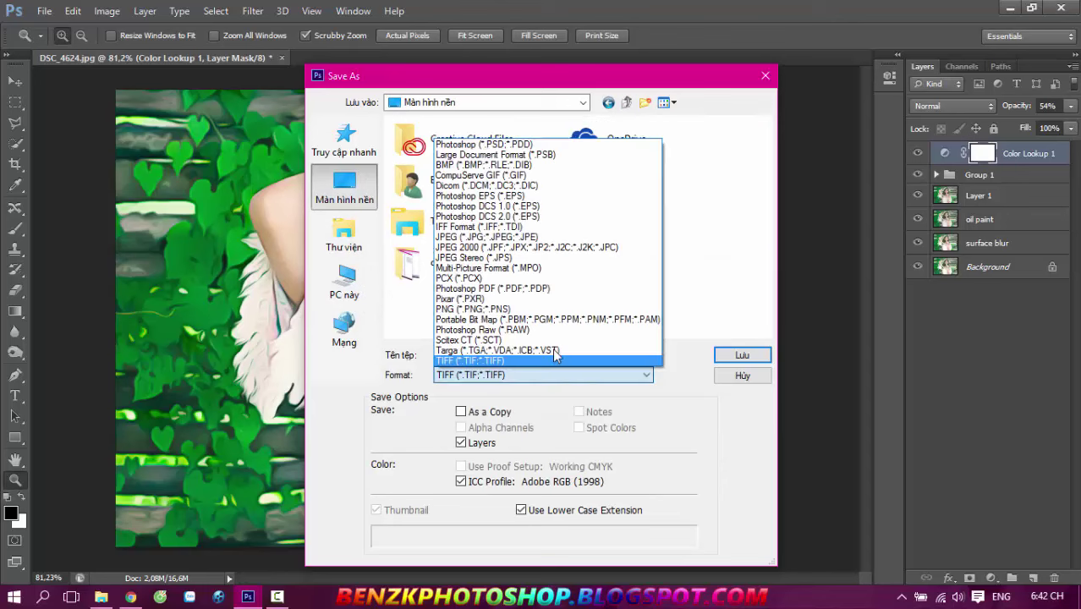
left_click(525, 229)
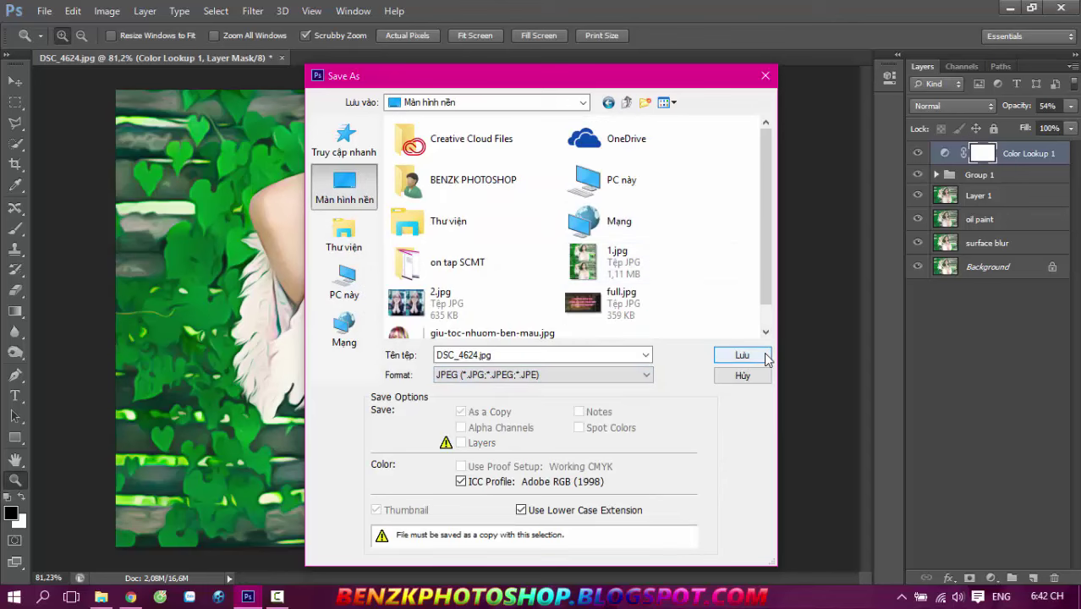
left_click(727, 354)
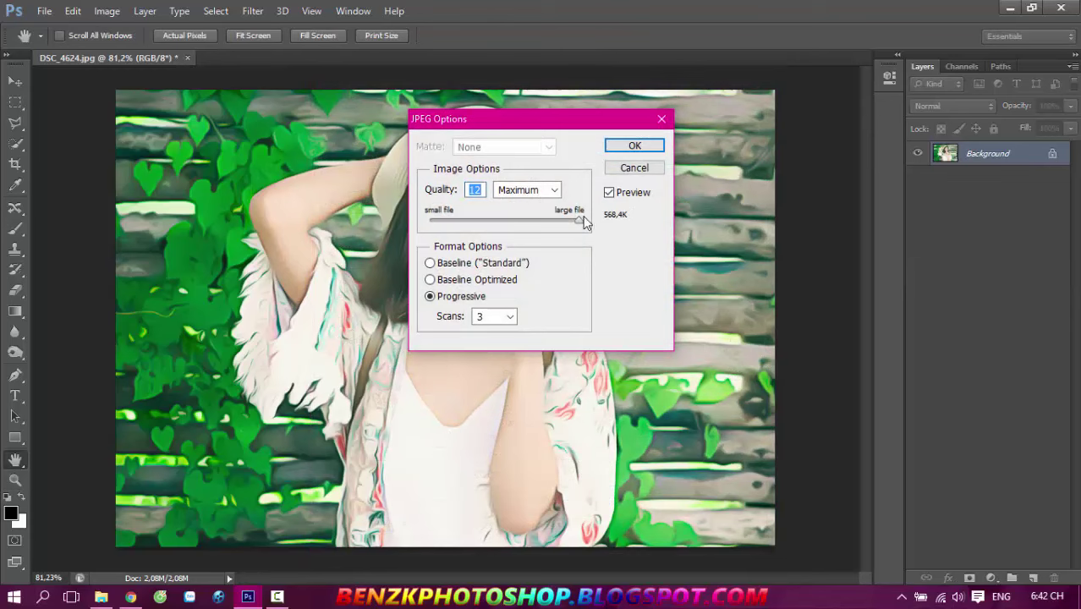
left_click(635, 145)
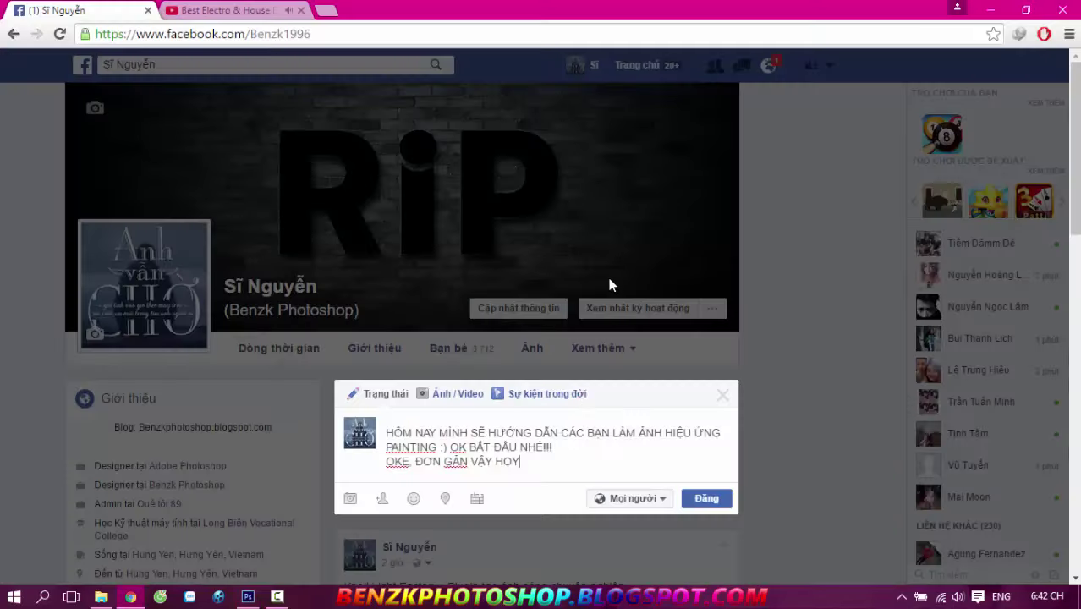
- Return to the Facebook status draft in Chrome and add the line "CHÚC MẤY CHẾ THÀNH CÔNG :D"
key("Return")
type("CHÚC ")
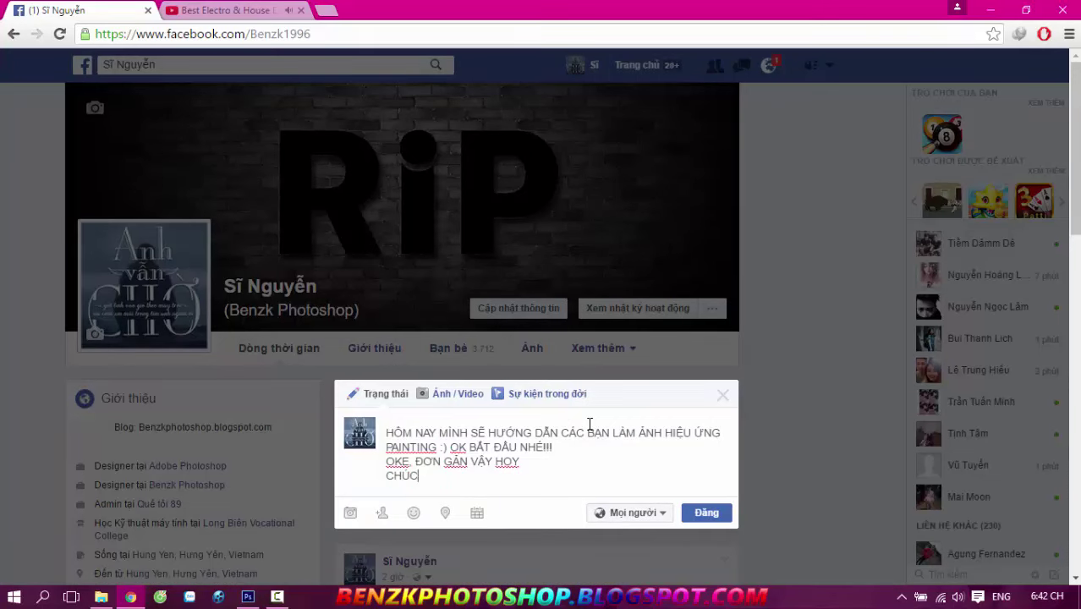
type("MẤY CH")
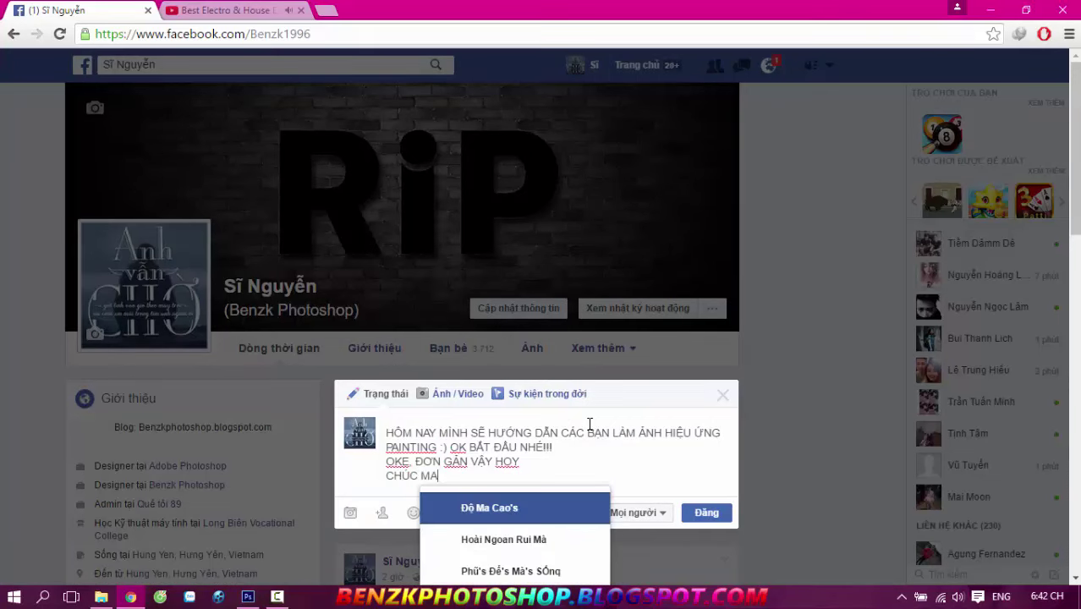
type("Ế ")
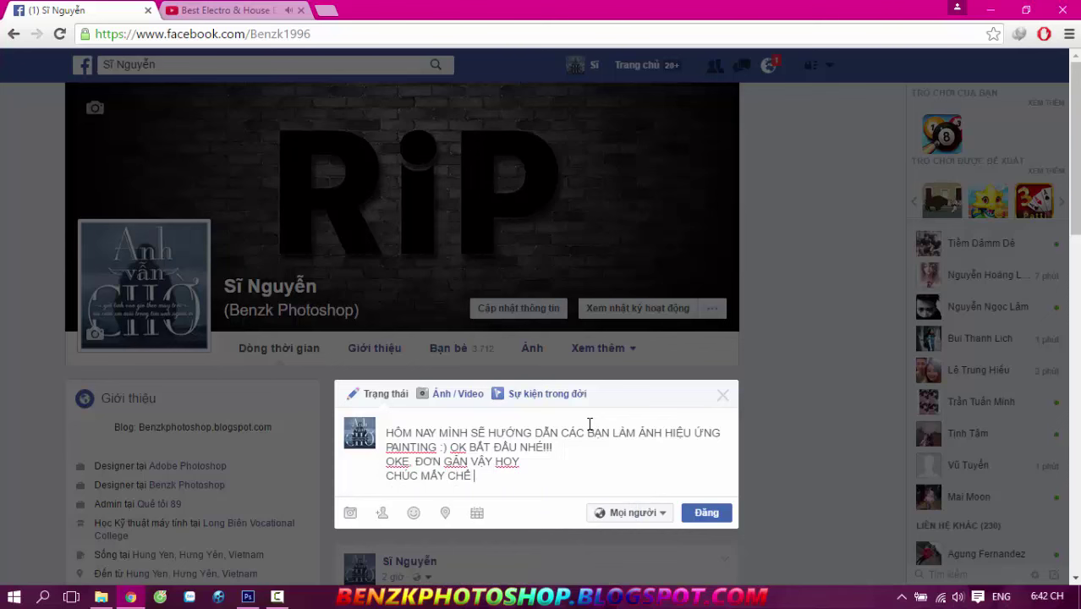
type("THANH CÔNG")
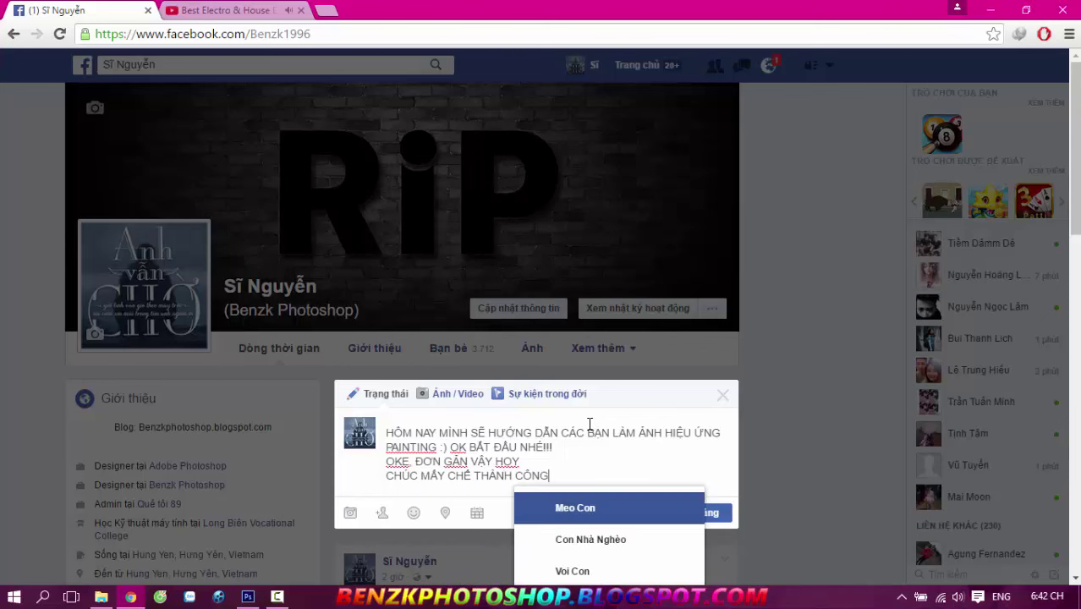
type(" :D")
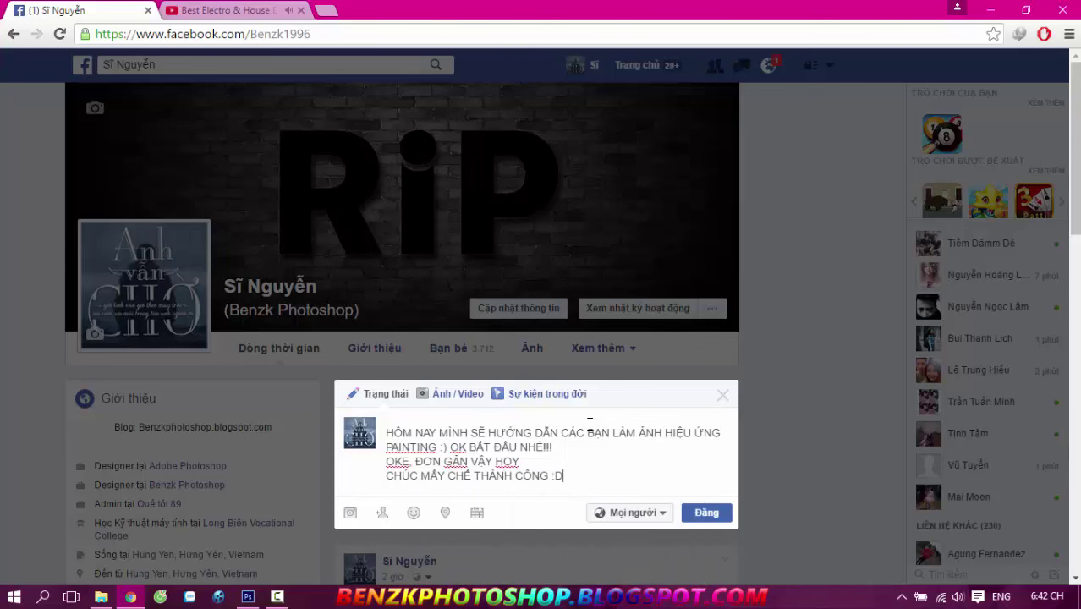